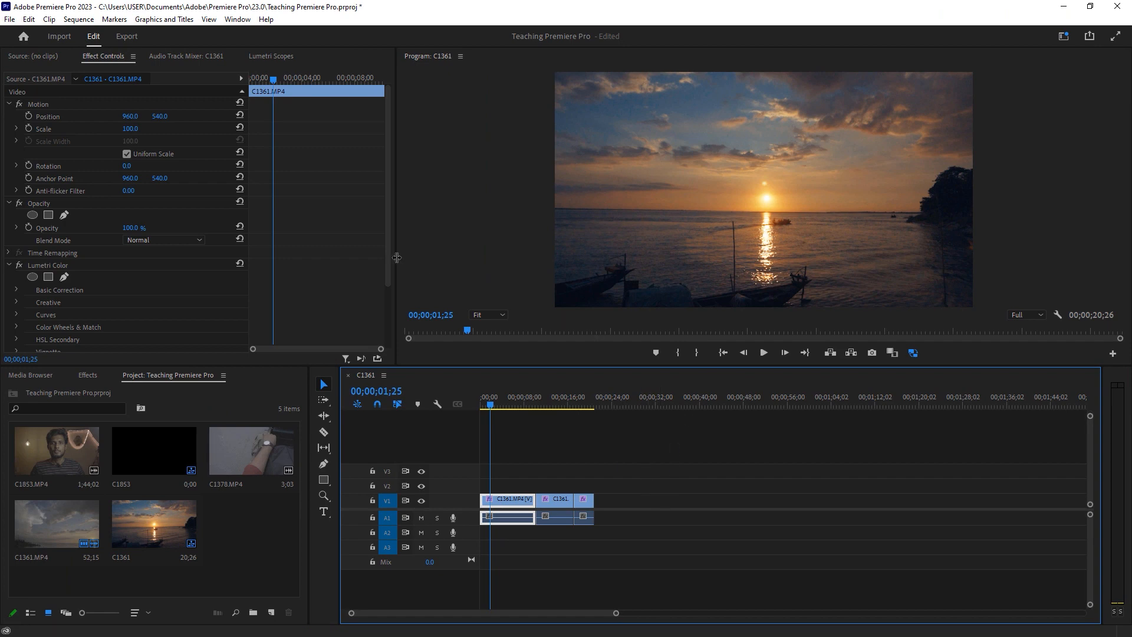
- Enlarge the program preview and draw a white rectangle over the upper-left sky of the sunset footage with the Rectangle Tool
{"action": "left_click_drag", "start_coordinate": [396, 257], "coordinate": [376, 258]}
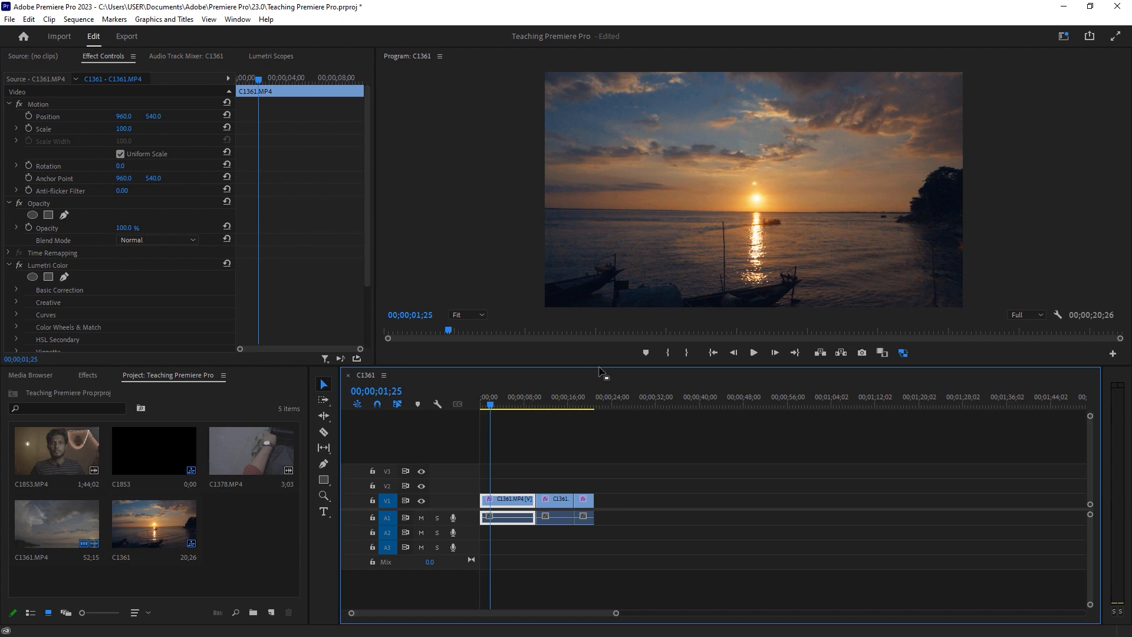
{"action": "left_click_drag", "start_coordinate": [599, 368], "coordinate": [599, 374]}
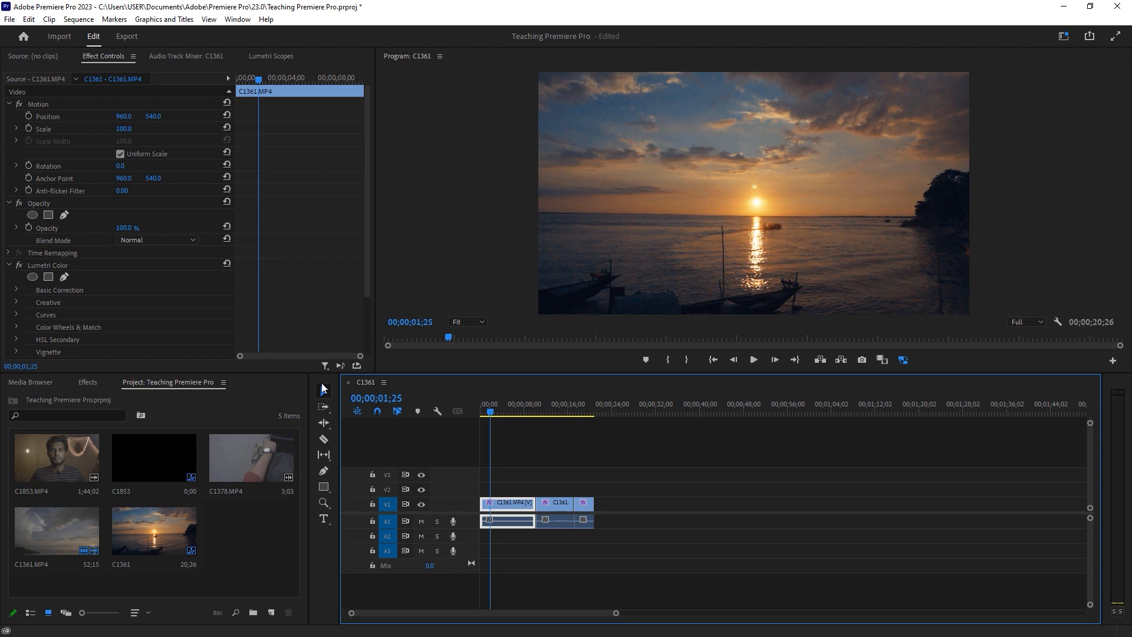
{"action": "left_click", "coordinate": [324, 488]}
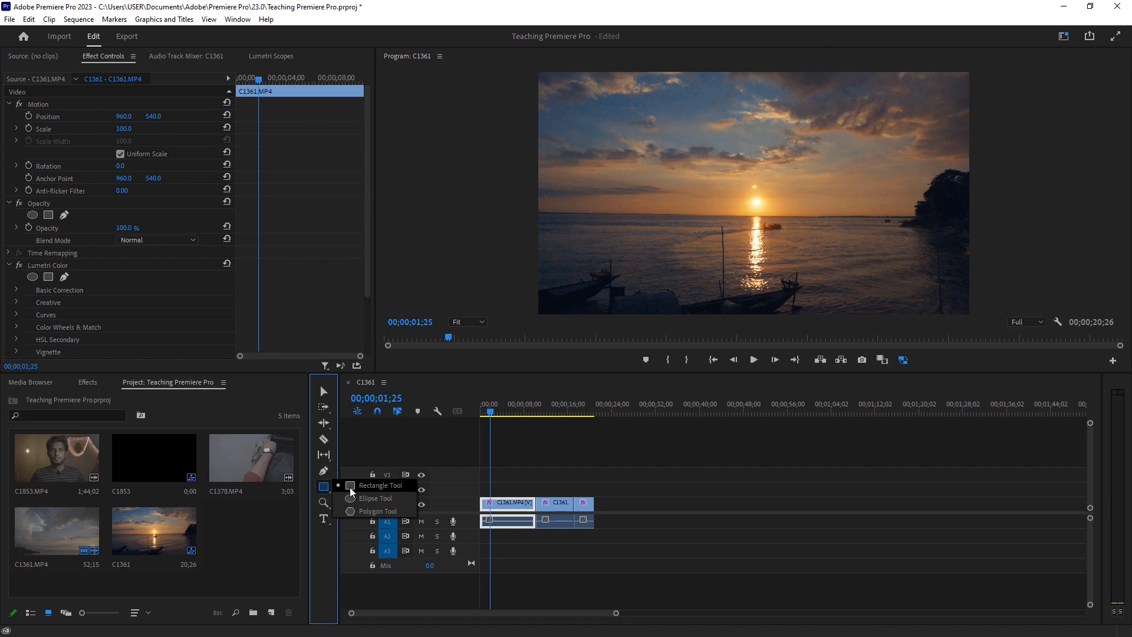
{"action": "left_click", "coordinate": [349, 487]}
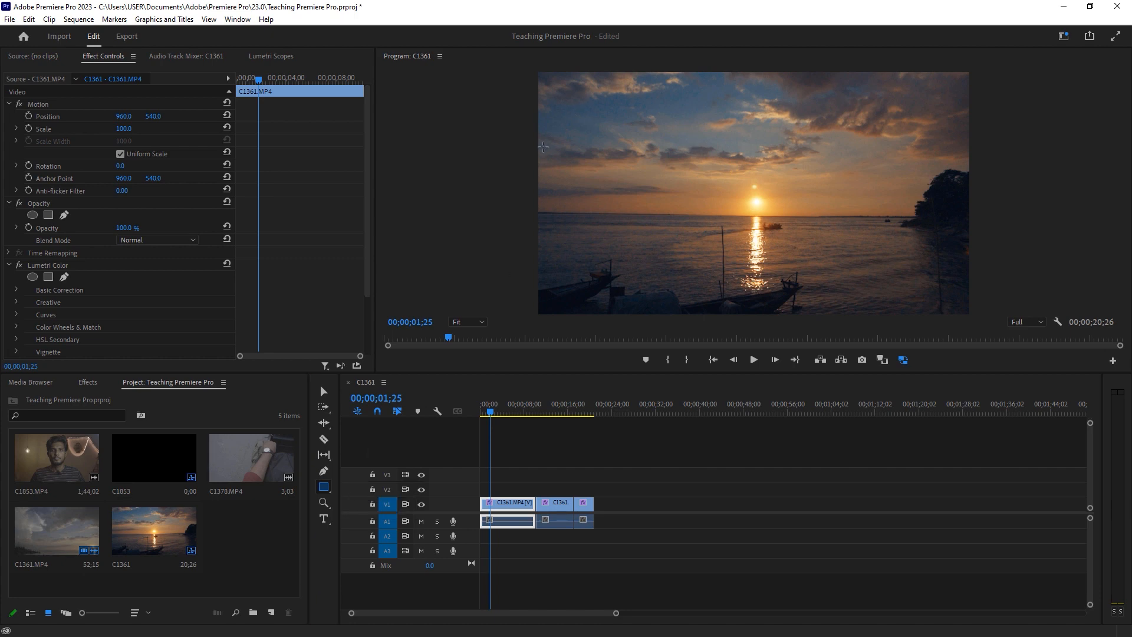
{"action": "left_click_drag", "start_coordinate": [481, 380], "coordinate": [481, 389]}
{"action": "left_click_drag", "start_coordinate": [564, 117], "coordinate": [565, 118]}
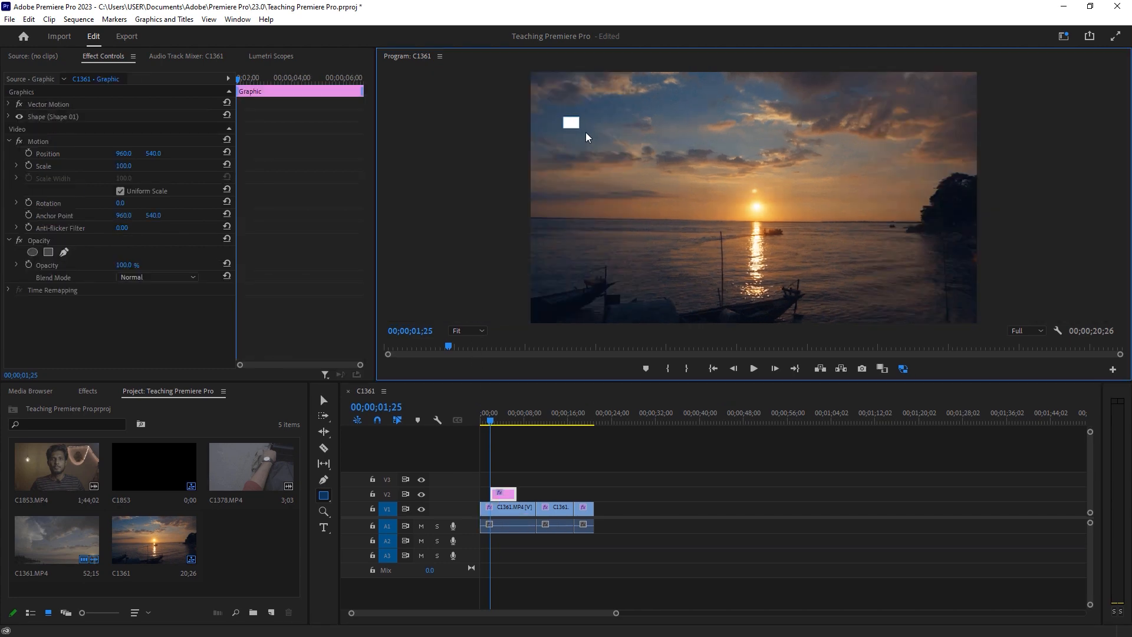
{"action": "mouse_move", "coordinate": [623, 155]}
{"action": "left_mouse_down"}
{"action": "mouse_move", "coordinate": [685, 185]}
{"action": "mouse_move", "coordinate": [631, 199]}
{"action": "mouse_move", "coordinate": [745, 188]}
{"action": "left_mouse_up"}
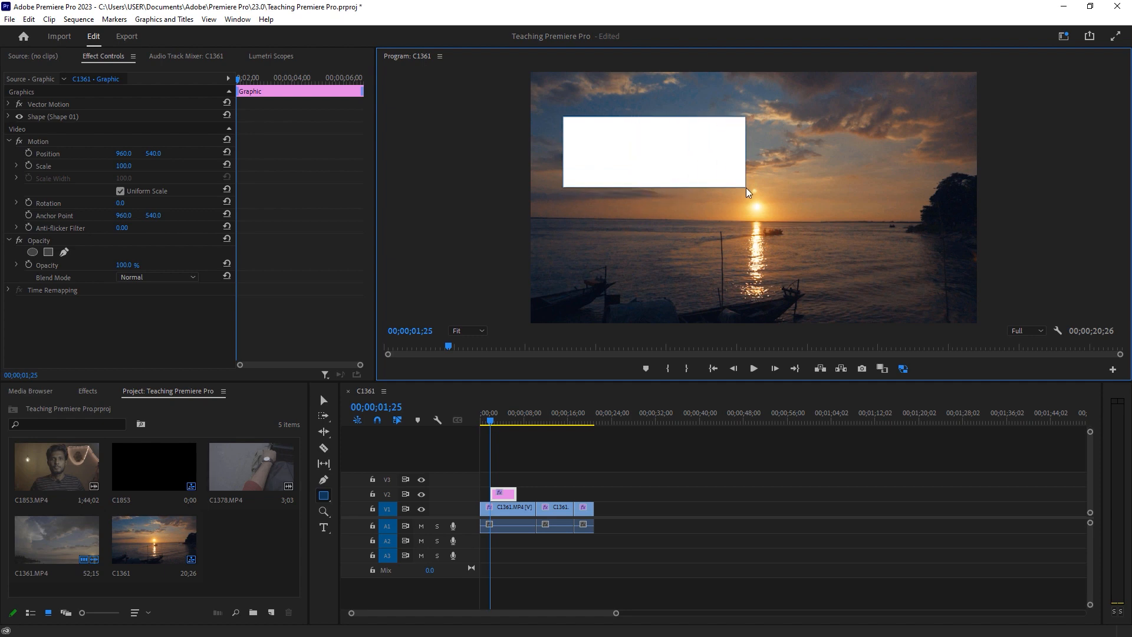
- Resize the white rectangle to about 481 by 297 and move its anchor point to its centre
{"action": "left_click", "coordinate": [323, 399]}
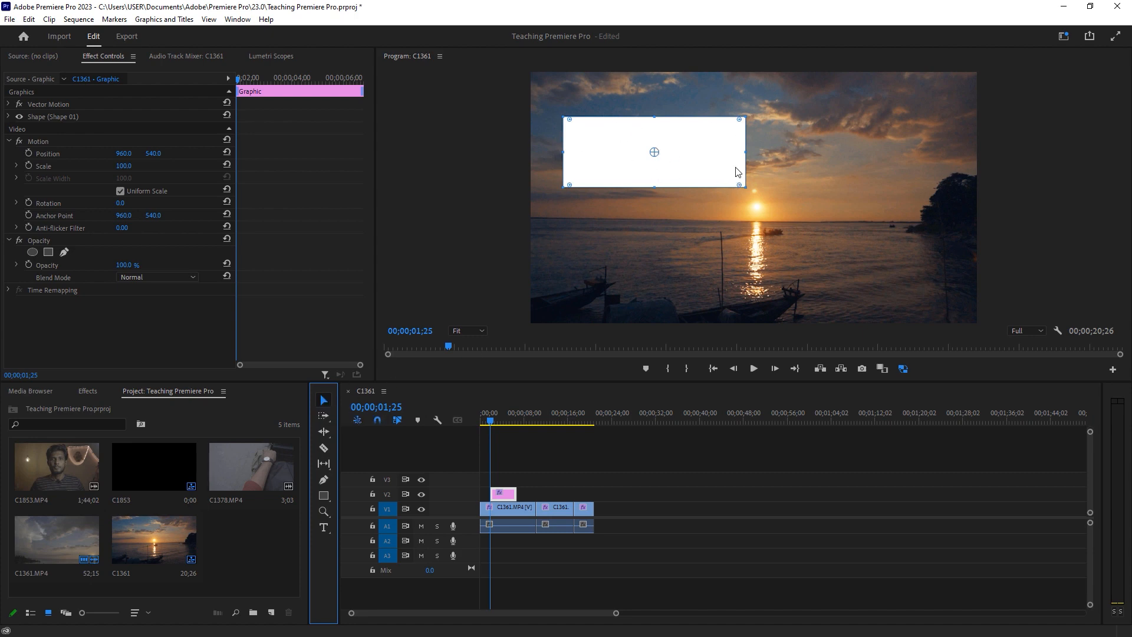
{"action": "left_click", "coordinate": [722, 152]}
{"action": "left_click_drag", "start_coordinate": [722, 152], "coordinate": [669, 153]}
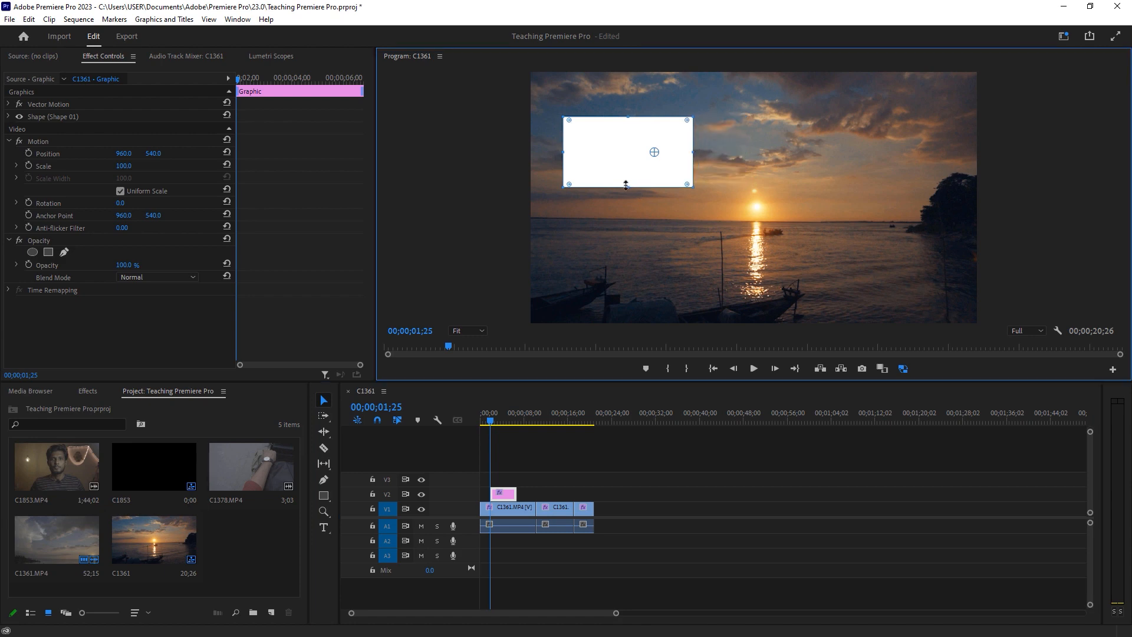
{"action": "left_click_drag", "start_coordinate": [625, 185], "coordinate": [625, 210]}
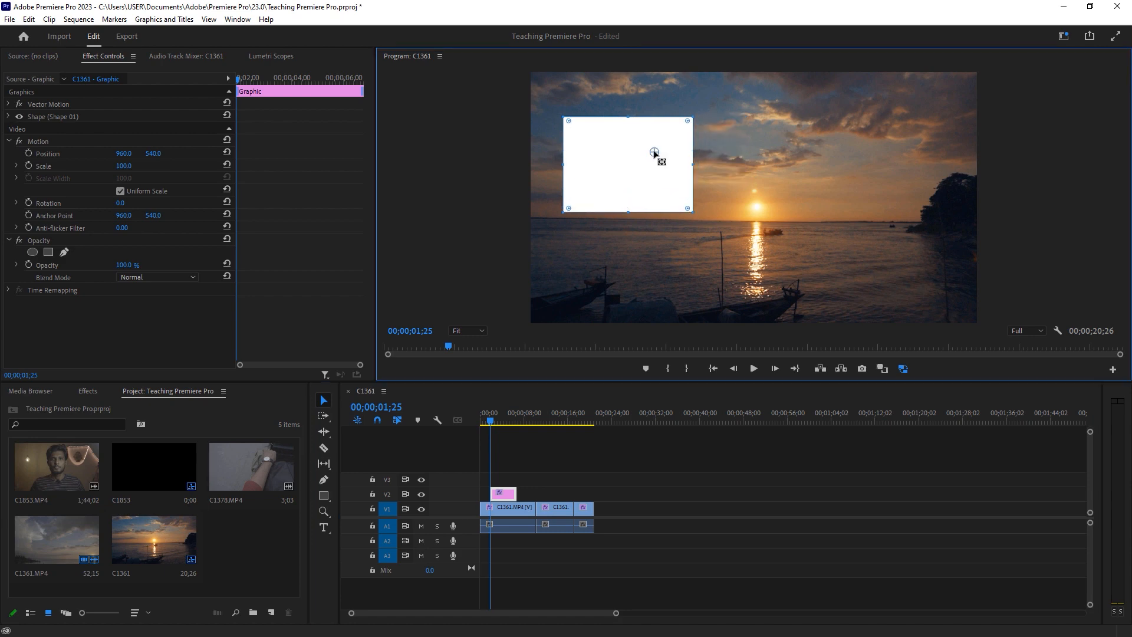
{"action": "left_click_drag", "start_coordinate": [657, 156], "coordinate": [627, 167]}
{"action": "left_click_drag", "start_coordinate": [628, 211], "coordinate": [616, 151]}
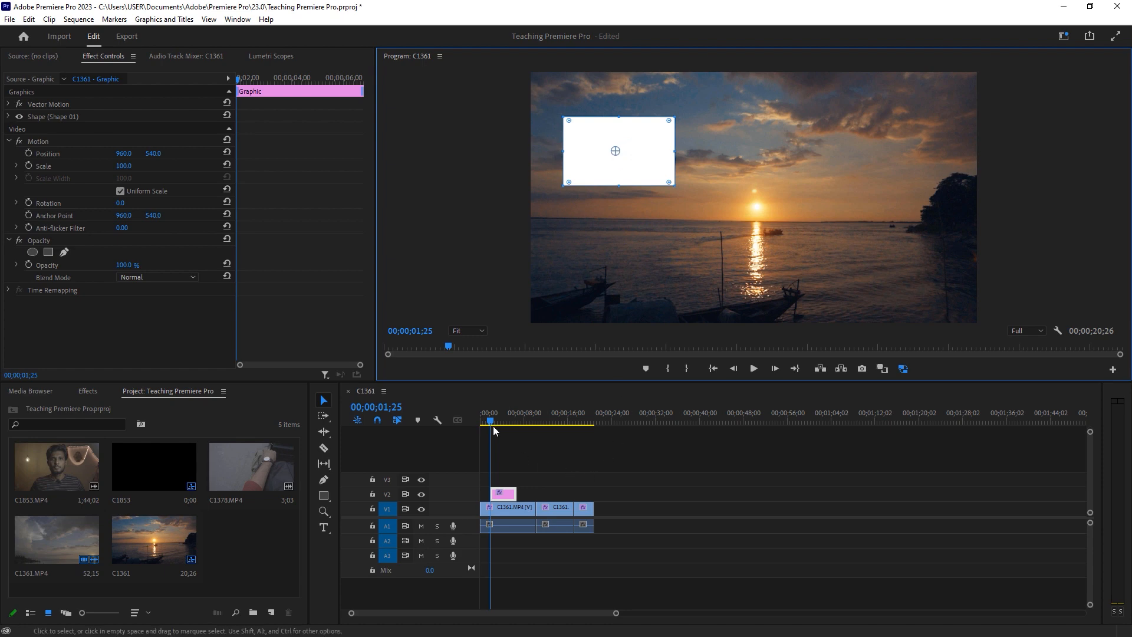
- Play the sequence to 00;00;03;13, select the graphic clip on track V2 and activate the Ellipse Tool
{"action": "left_click", "coordinate": [507, 508]}
{"action": "key", "text": "space"}
{"action": "key", "text": "space"}
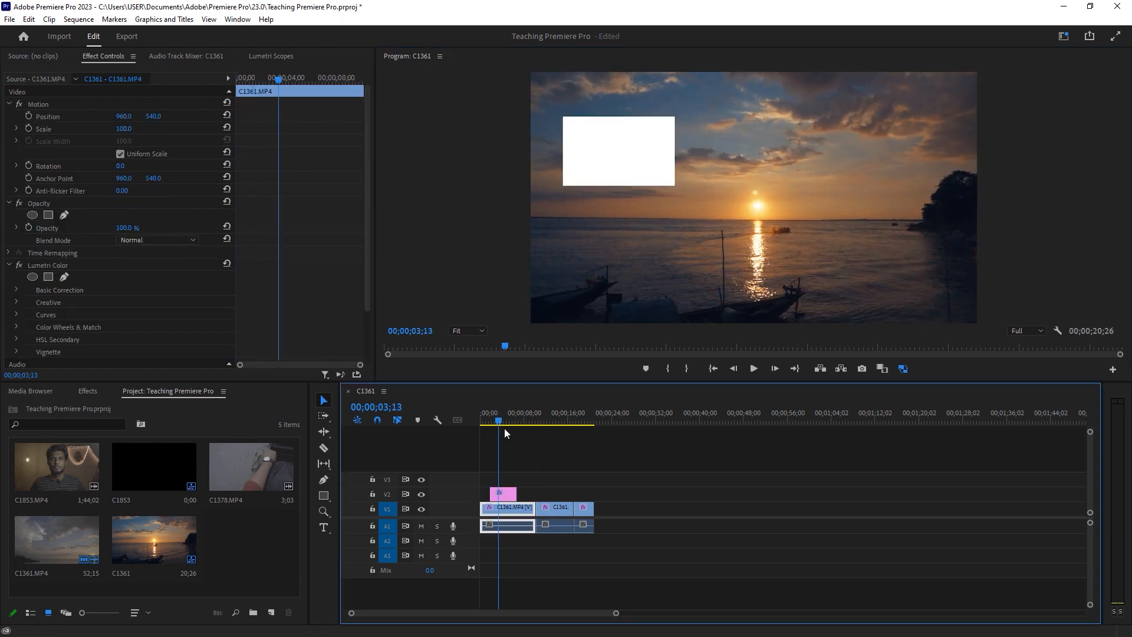
{"action": "left_click", "coordinate": [502, 493]}
{"action": "left_click", "coordinate": [324, 496]}
{"action": "left_click", "coordinate": [324, 497]}
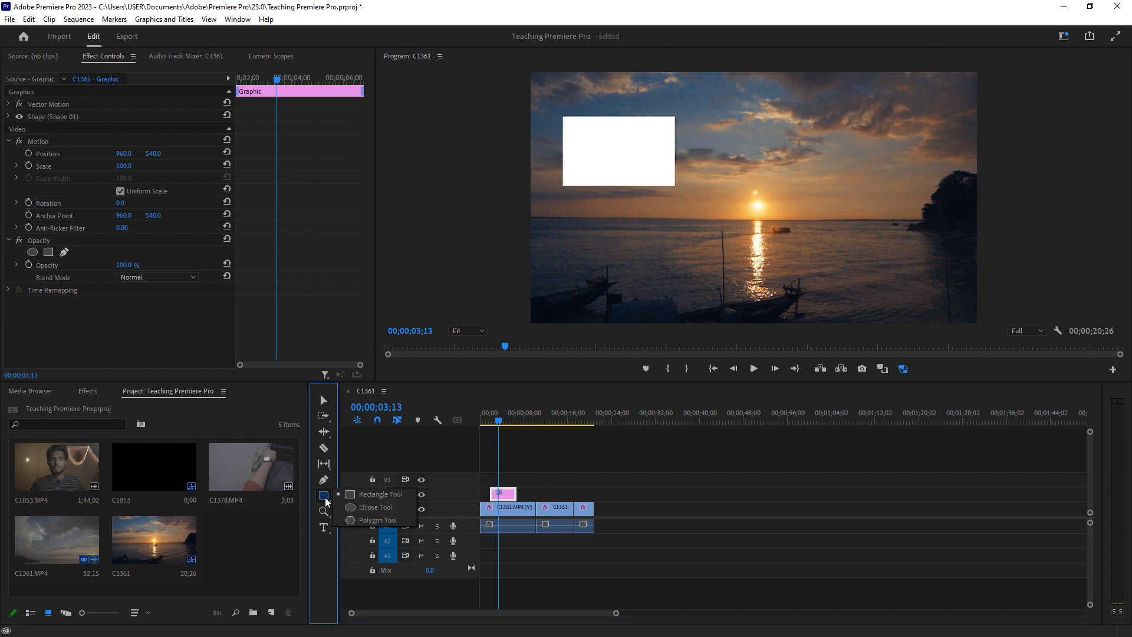
{"action": "left_click", "coordinate": [355, 507]}
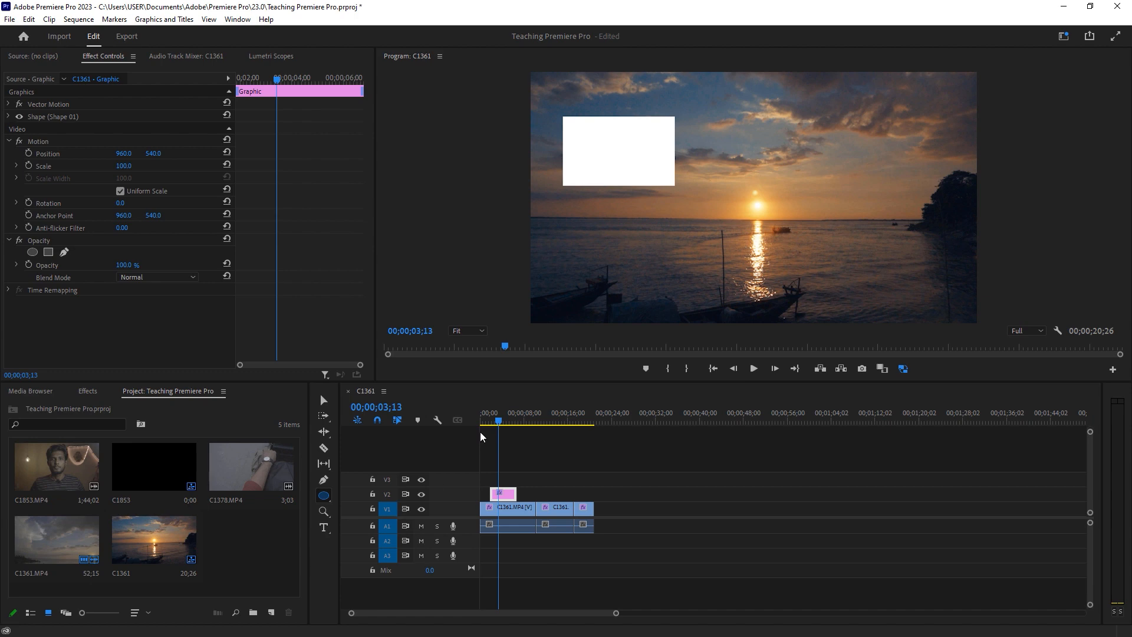
- Draw a large ellipse over the sun and the right half of the frame, and undo it
{"action": "left_click", "coordinate": [714, 125]}
{"action": "mouse_move", "coordinate": [762, 161]}
{"action": "left_mouse_down"}
{"action": "mouse_move", "coordinate": [792, 184]}
{"action": "mouse_move", "coordinate": [774, 193]}
{"action": "mouse_move", "coordinate": [839, 175]}
{"action": "mouse_move", "coordinate": [783, 190]}
{"action": "mouse_move", "coordinate": [825, 187]}
{"action": "mouse_move", "coordinate": [772, 183]}
{"action": "mouse_move", "coordinate": [842, 190]}
{"action": "mouse_move", "coordinate": [833, 220]}
{"action": "mouse_move", "coordinate": [740, 283]}
{"action": "mouse_move", "coordinate": [942, 307]}
{"action": "mouse_move", "coordinate": [886, 307]}
{"action": "left_mouse_up"}
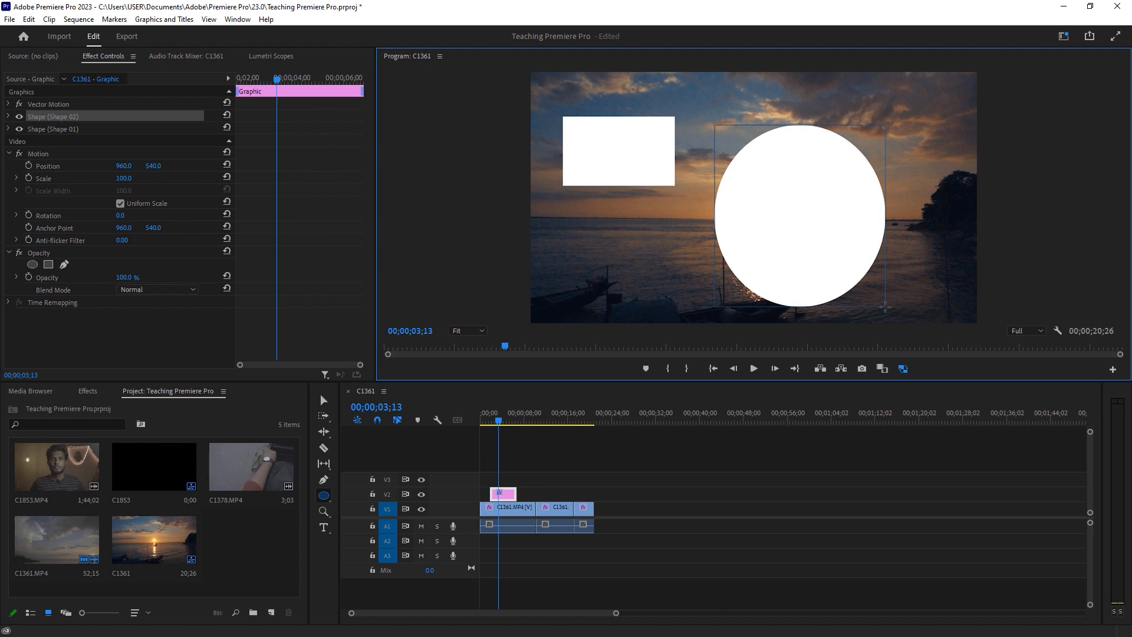
{"action": "key", "text": "ctrl+z"}
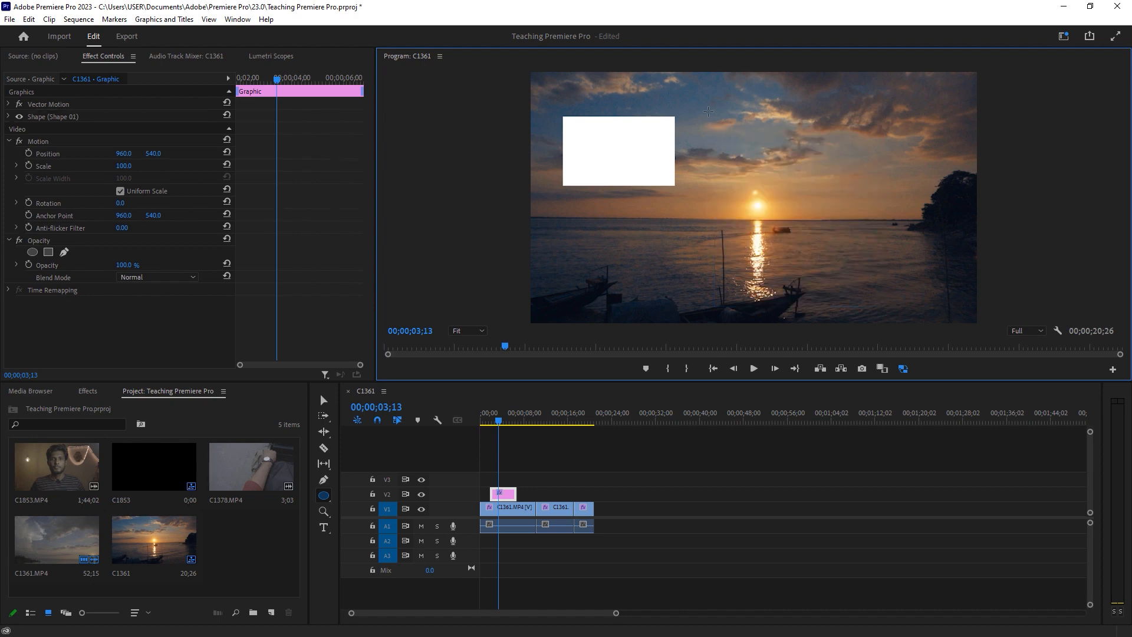
- Draw a small white circle in the same graphic and arrange the shapes so it sits directly beneath the rectangle
{"action": "left_click", "coordinate": [690, 117]}
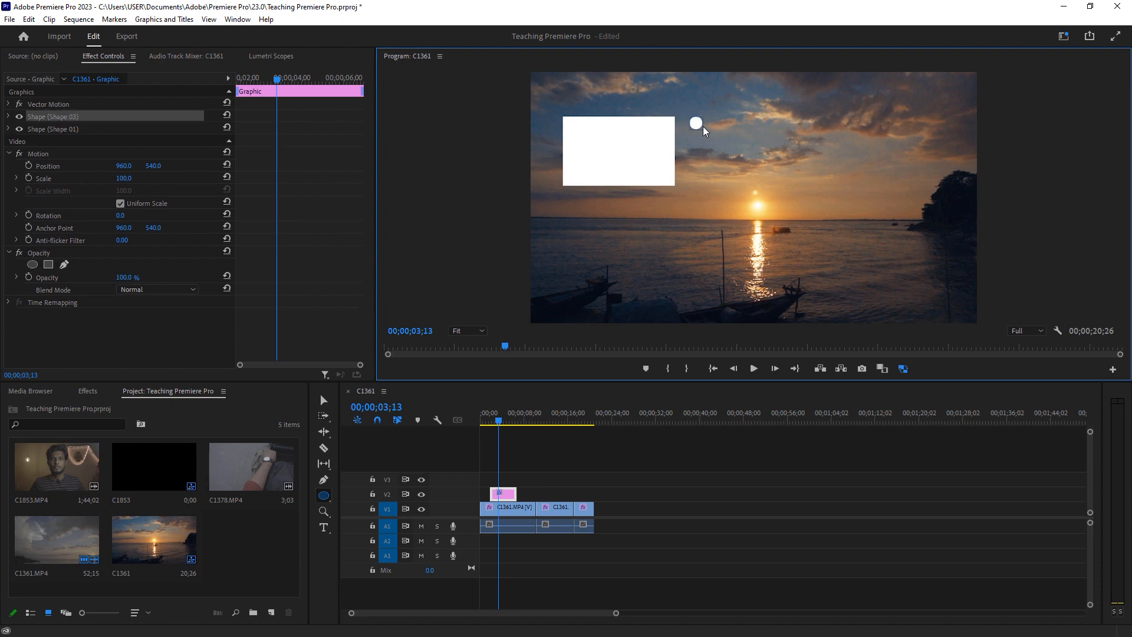
{"action": "left_click_drag", "start_coordinate": [734, 143], "coordinate": [766, 161]}
{"action": "left_click", "coordinate": [323, 400]}
{"action": "left_click", "coordinate": [727, 186]}
{"action": "left_click_drag", "start_coordinate": [727, 186], "coordinate": [614, 262]}
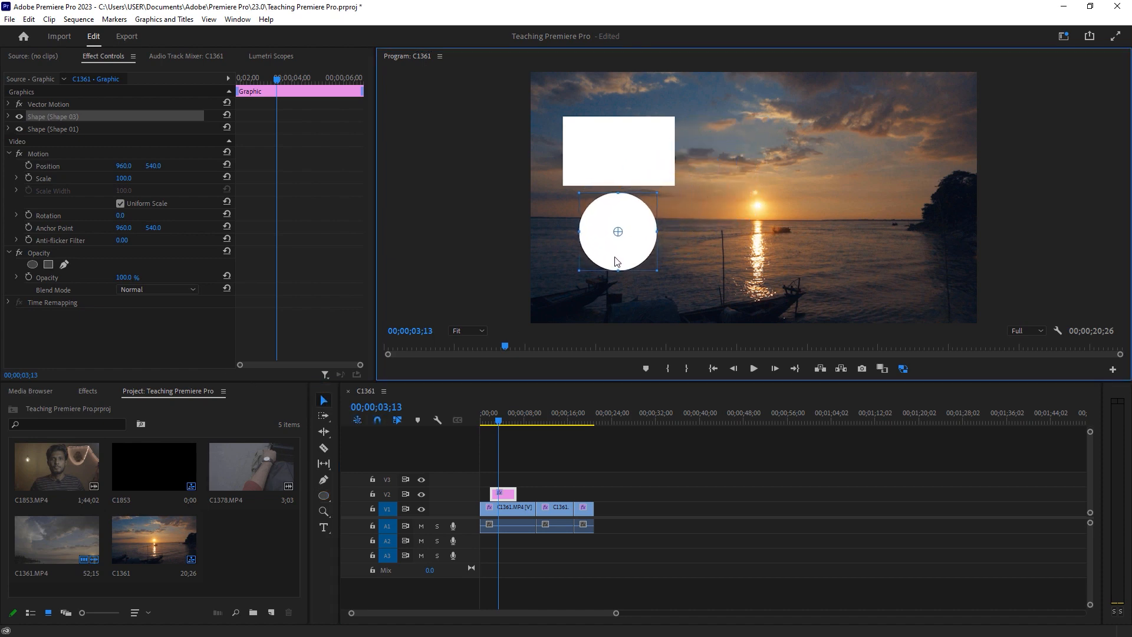
{"action": "mouse_move", "coordinate": [620, 160]}
{"action": "left_mouse_down"}
{"action": "mouse_move", "coordinate": [618, 142]}
{"action": "mouse_move", "coordinate": [625, 158]}
{"action": "left_mouse_up"}
{"action": "left_click_drag", "start_coordinate": [625, 222], "coordinate": [628, 211]}
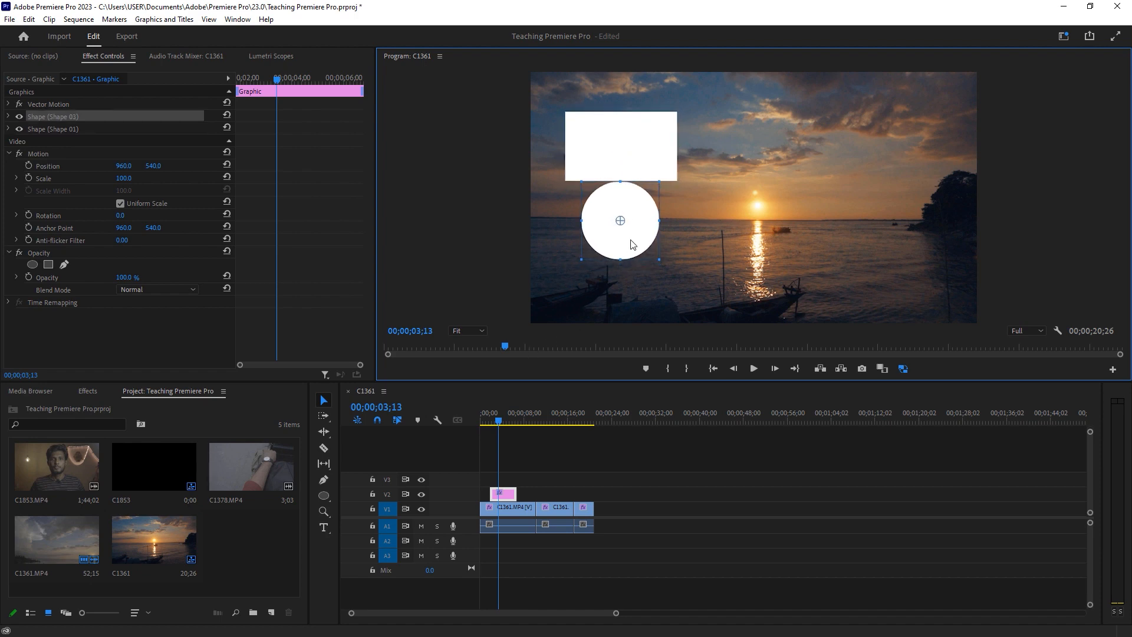
- Open the editable graphic properties of the white rectangle in the preview
{"action": "left_click", "coordinate": [618, 159]}
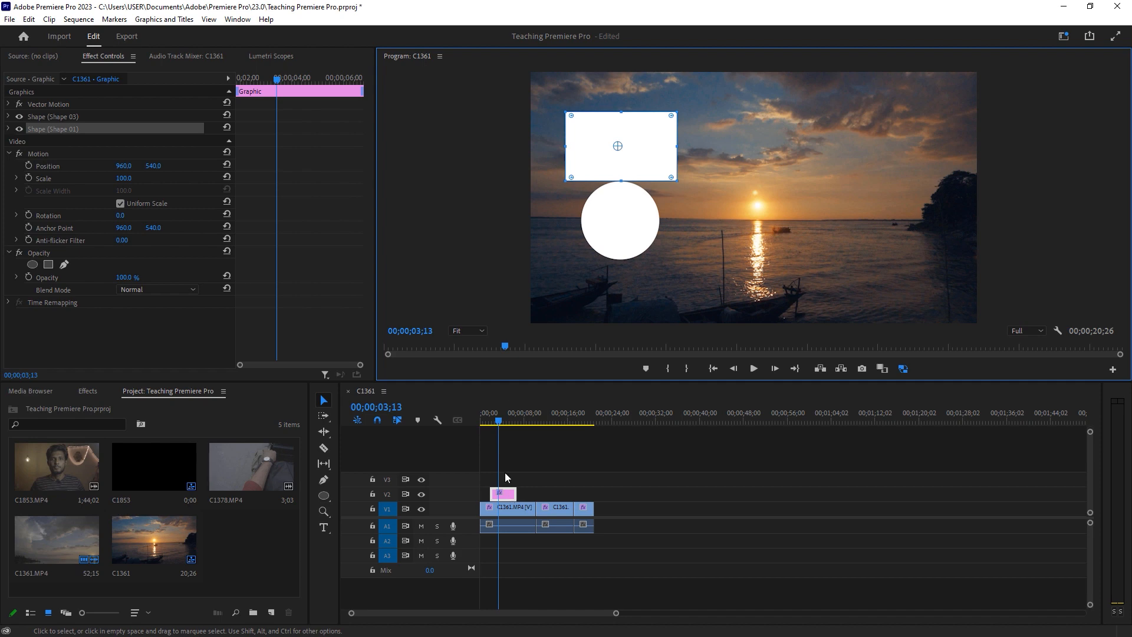
{"action": "left_click", "coordinate": [238, 19]}
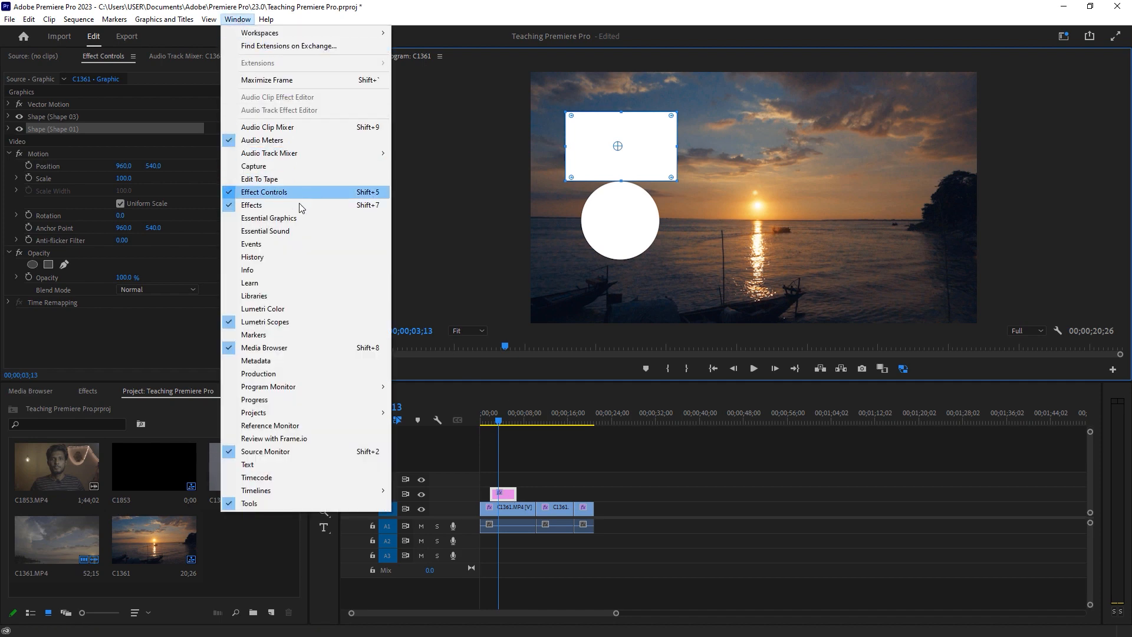
{"action": "left_click", "coordinate": [482, 241]}
{"action": "right_click", "coordinate": [625, 158]}
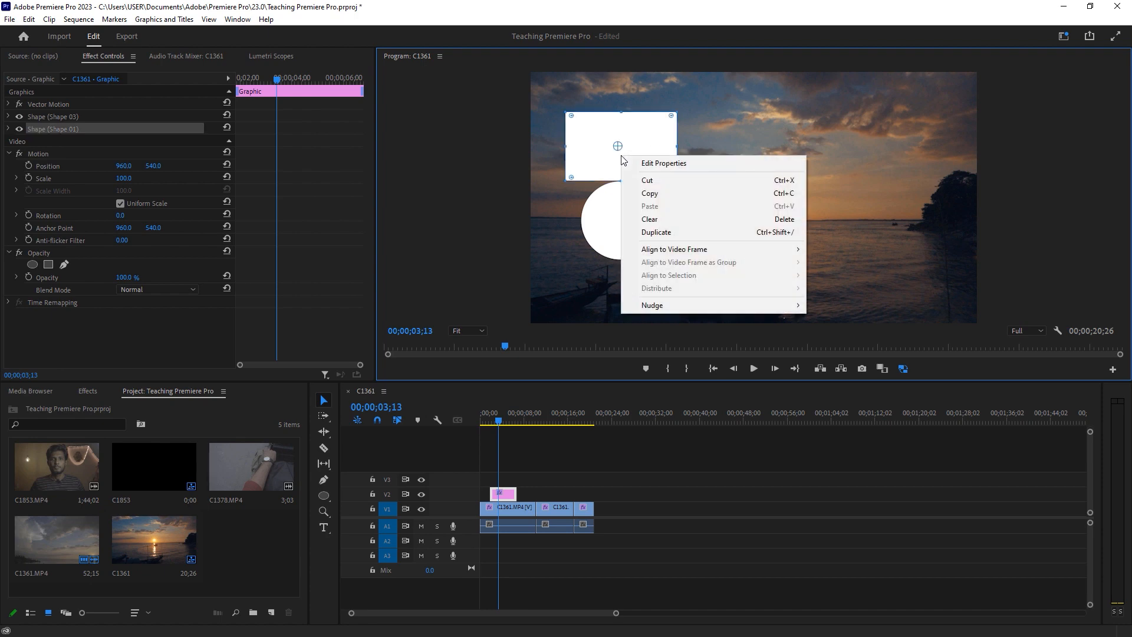
{"action": "left_click", "coordinate": [651, 163]}
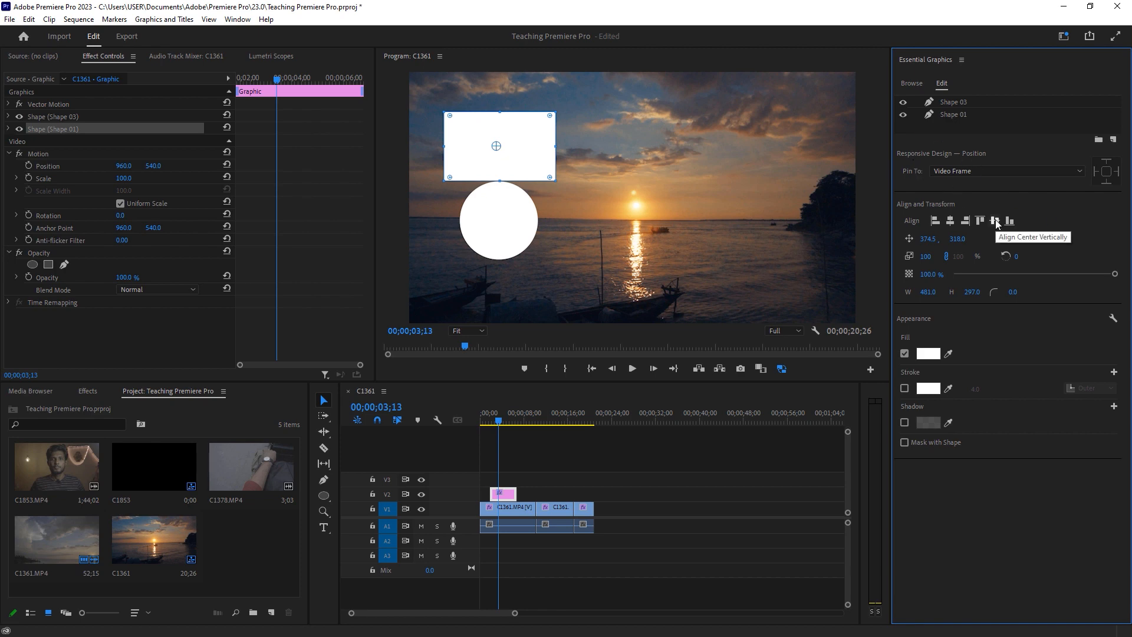
- Duplicate the graphic clip from track V2 onto track V3 directly above it
{"action": "left_click_drag", "start_coordinate": [515, 613], "coordinate": [483, 613]}
{"action": "left_click", "coordinate": [543, 480]}
{"action": "left_click", "coordinate": [536, 494]}
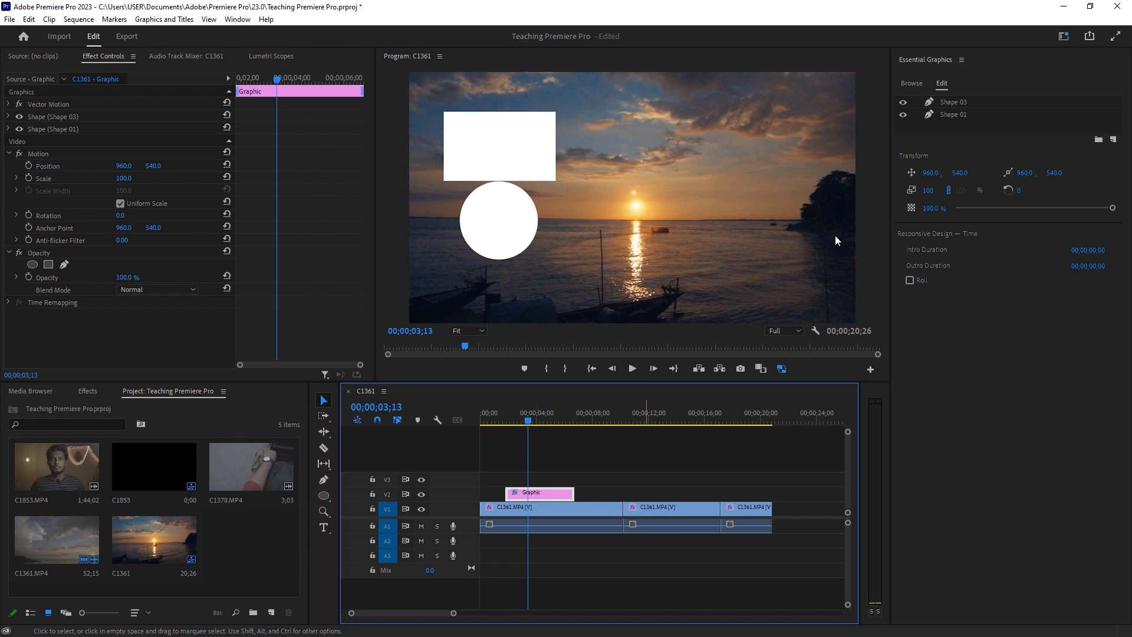
{"action": "left_click", "coordinate": [956, 115]}
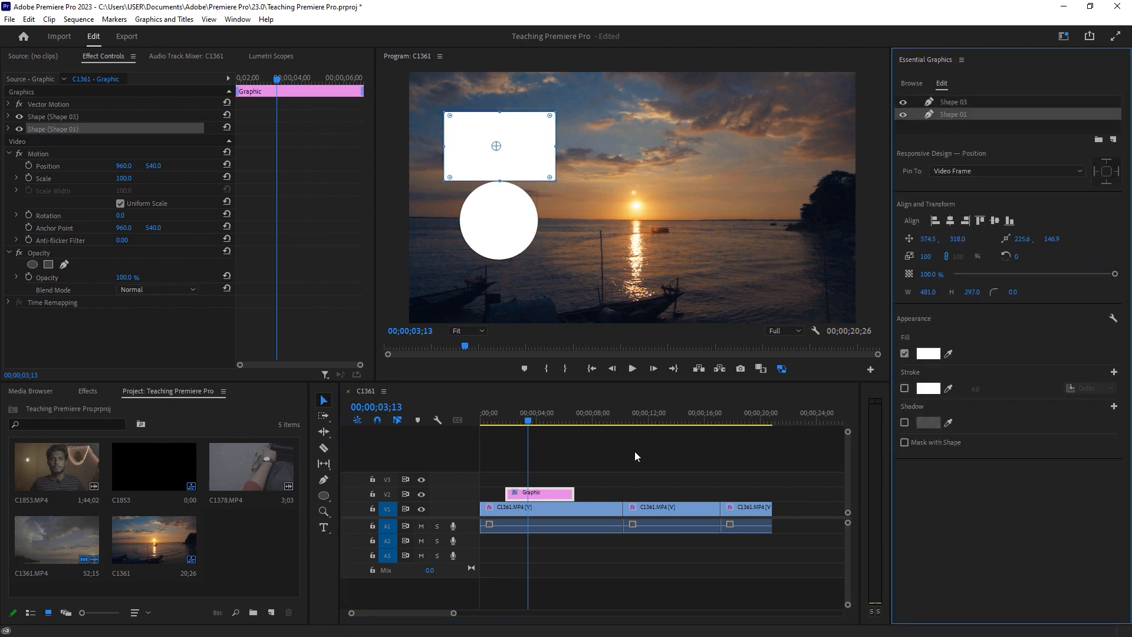
{"action": "left_click", "coordinate": [589, 462]}
{"action": "left_click", "coordinate": [546, 497]}
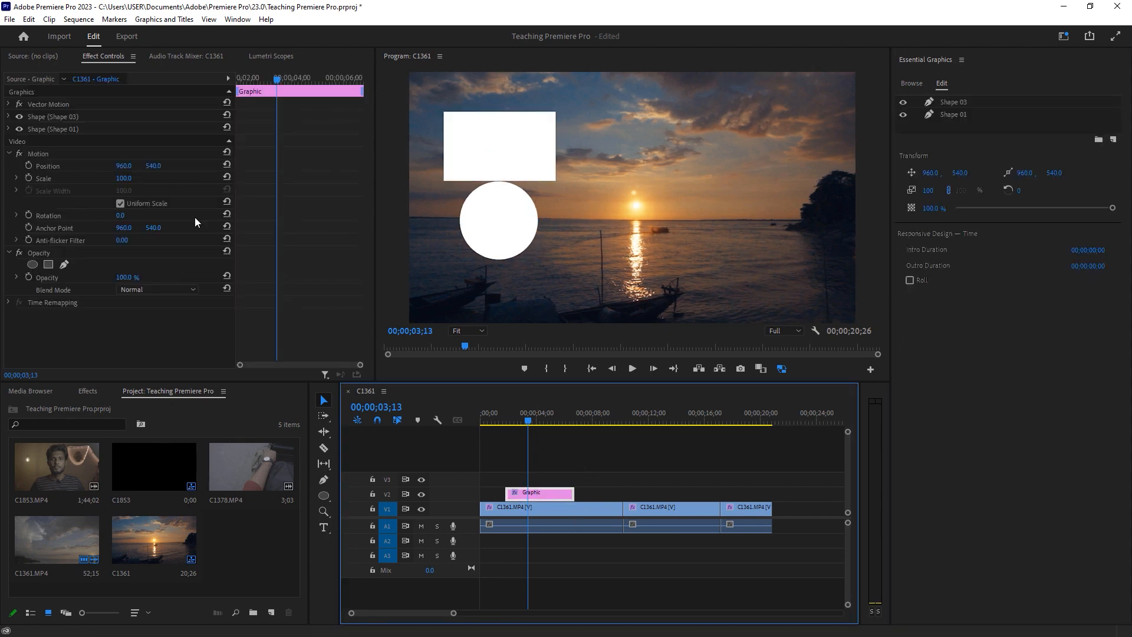
{"action": "left_click_drag", "start_coordinate": [127, 171], "coordinate": [535, 501]}
{"action": "left_click_drag", "start_coordinate": [533, 493], "coordinate": [533, 479]}
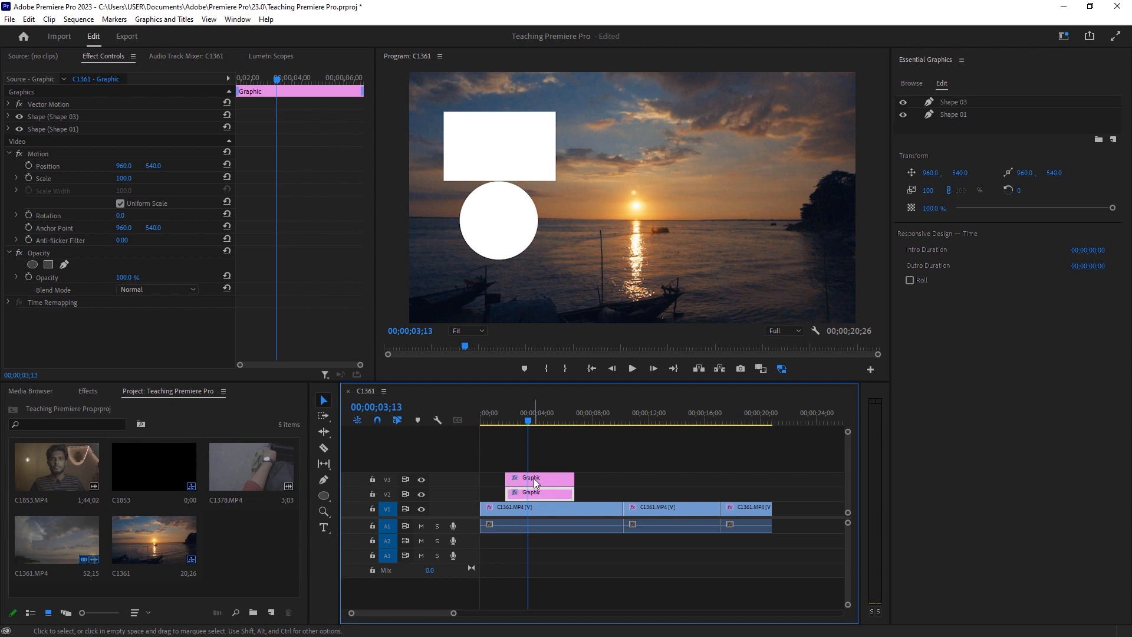
- Delete the circle layer, Shape 03, from the graphic clip on track V2
{"action": "left_click", "coordinate": [532, 497]}
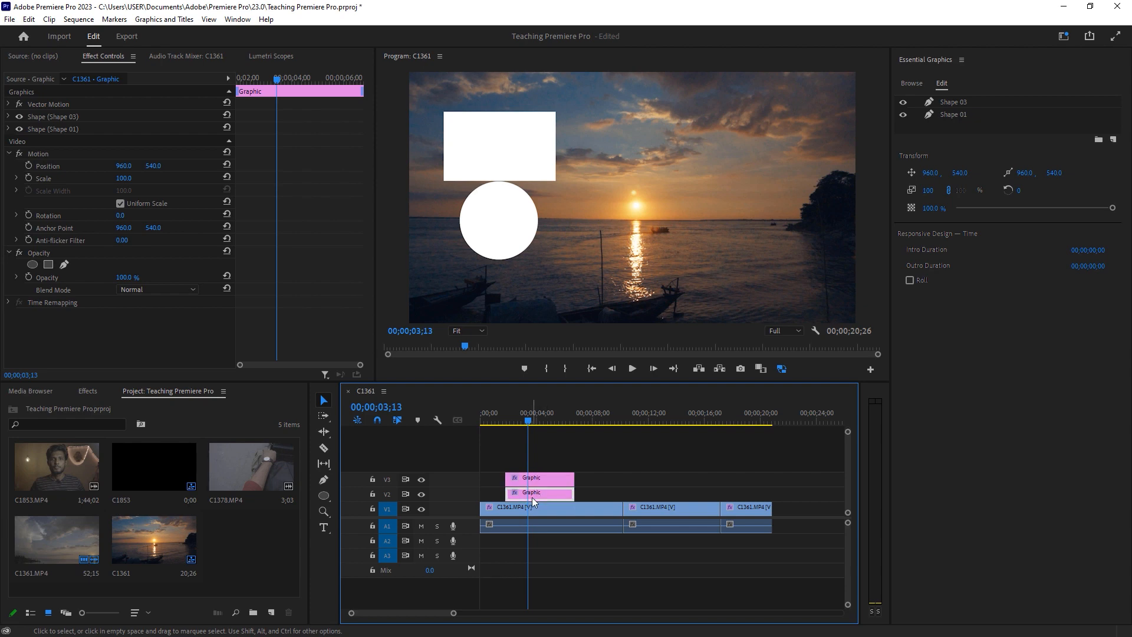
{"action": "left_click", "coordinate": [954, 114]}
{"action": "left_click", "coordinate": [955, 103]}
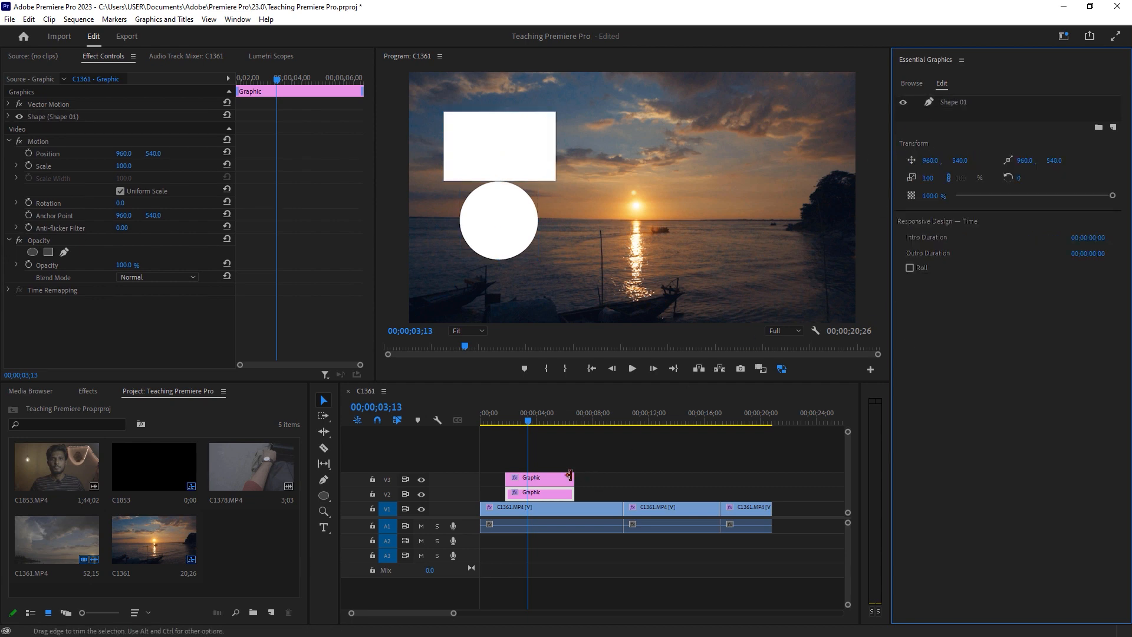
- Delete the rectangle layer, Shape 01, from the duplicated graphic clip on track V3
{"action": "left_click", "coordinate": [553, 480]}
{"action": "left_click", "coordinate": [970, 115]}
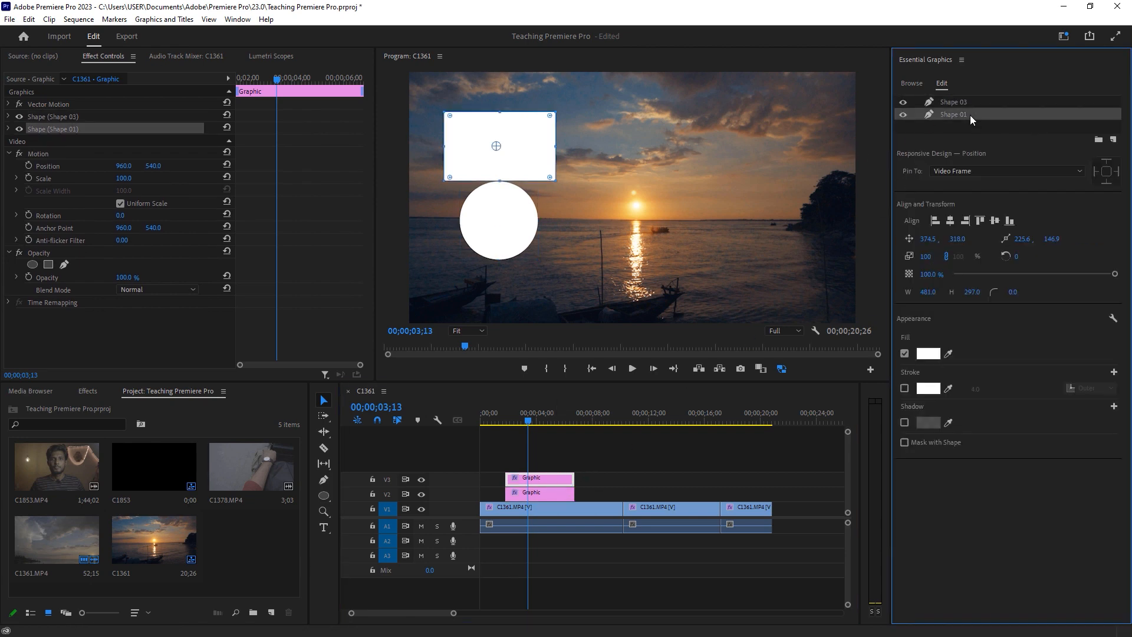
{"action": "key", "text": "Delete"}
{"action": "left_click", "coordinate": [549, 483]}
{"action": "left_click", "coordinate": [538, 493]}
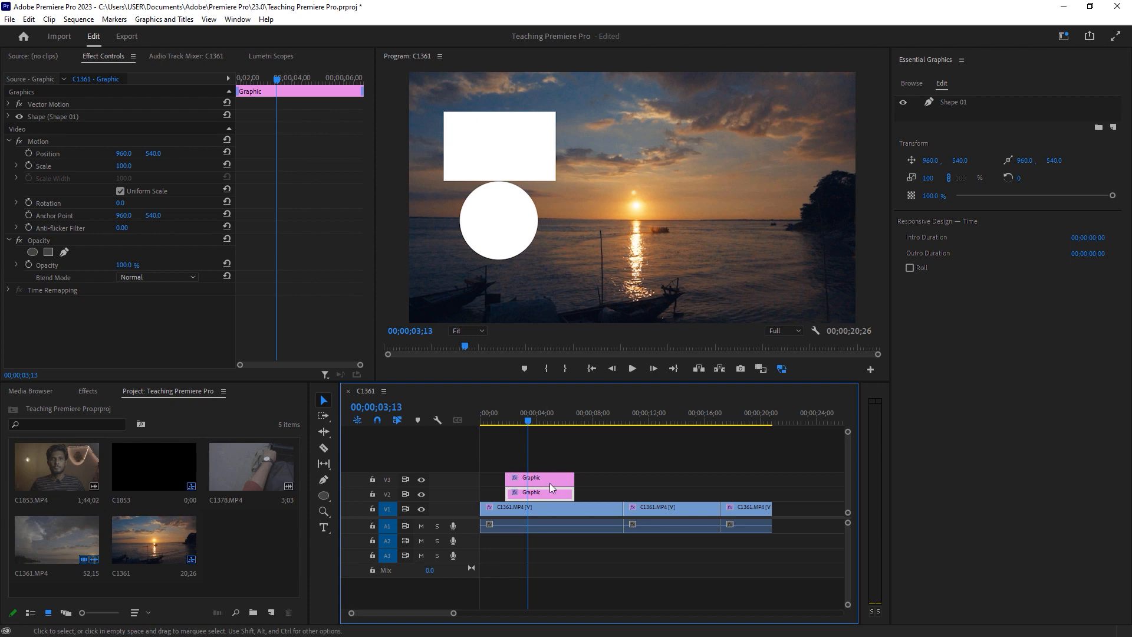
- Rename the graphic clip on track V2 to Rect
{"action": "left_click_drag", "start_coordinate": [453, 616], "coordinate": [422, 616]}
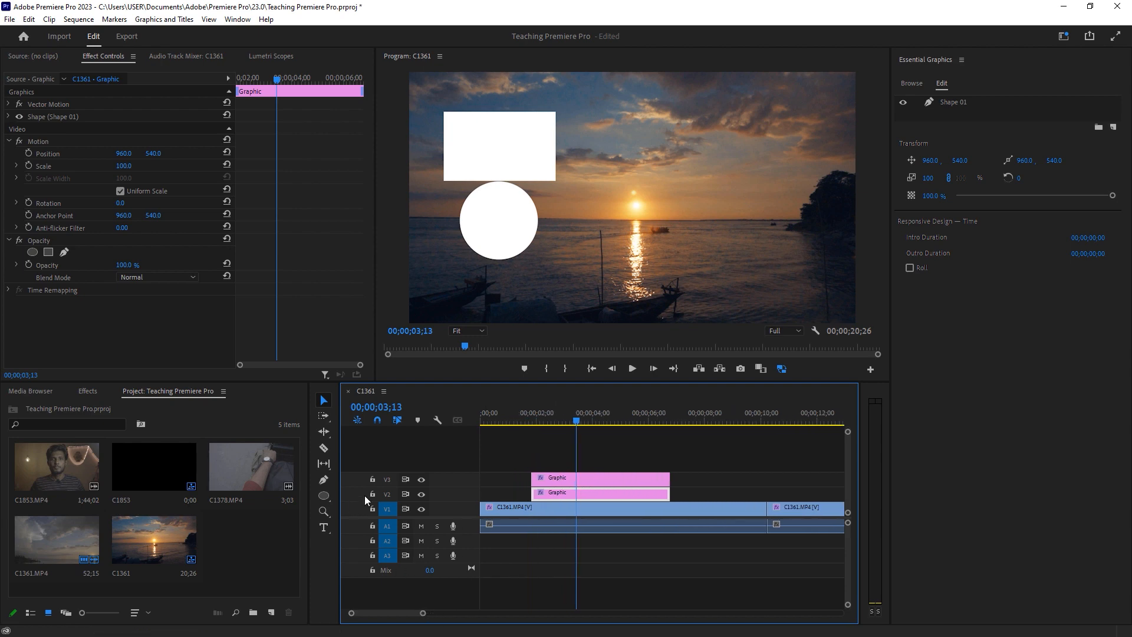
{"action": "left_click", "coordinate": [585, 441]}
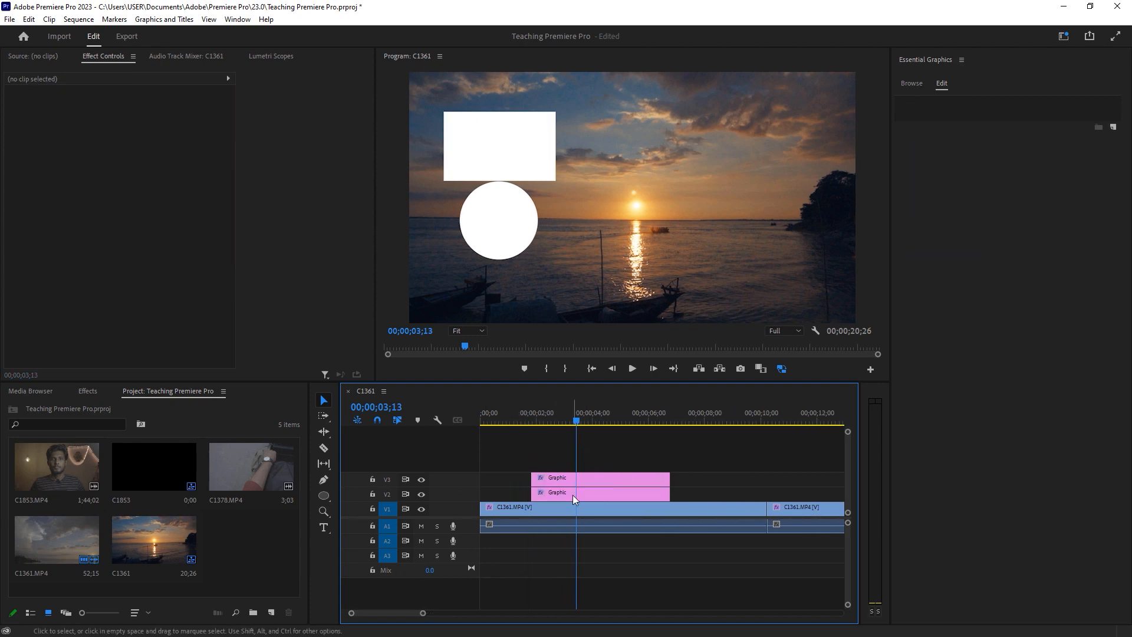
{"action": "right_click", "coordinate": [572, 494]}
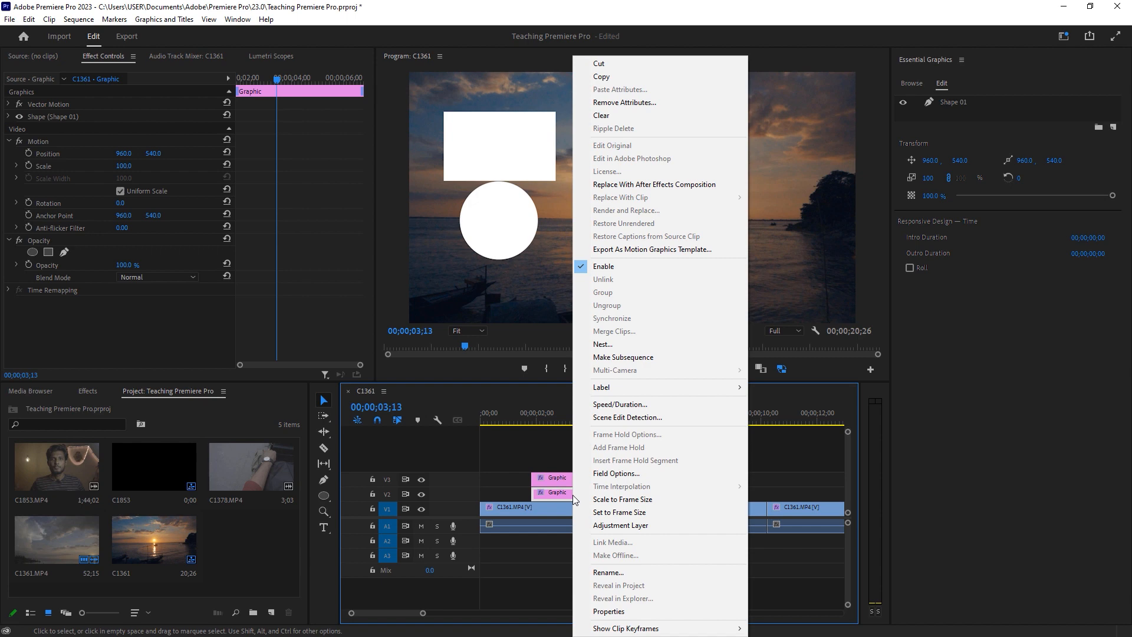
{"action": "left_click", "coordinate": [628, 575]}
{"action": "type", "text": "Rect"}
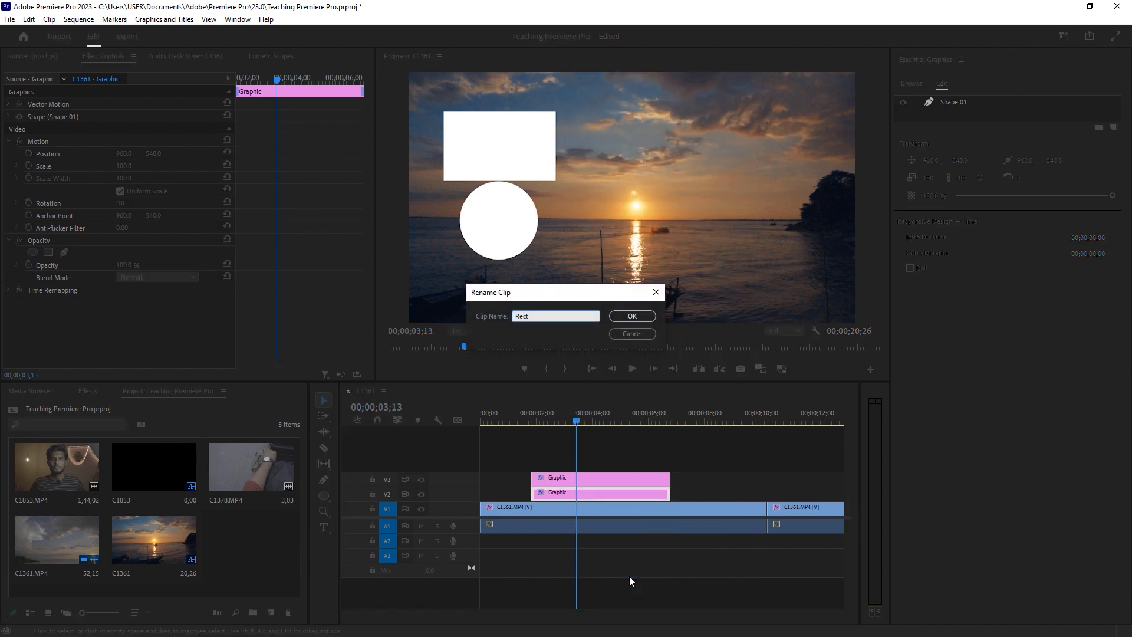
{"action": "key", "text": "Return"}
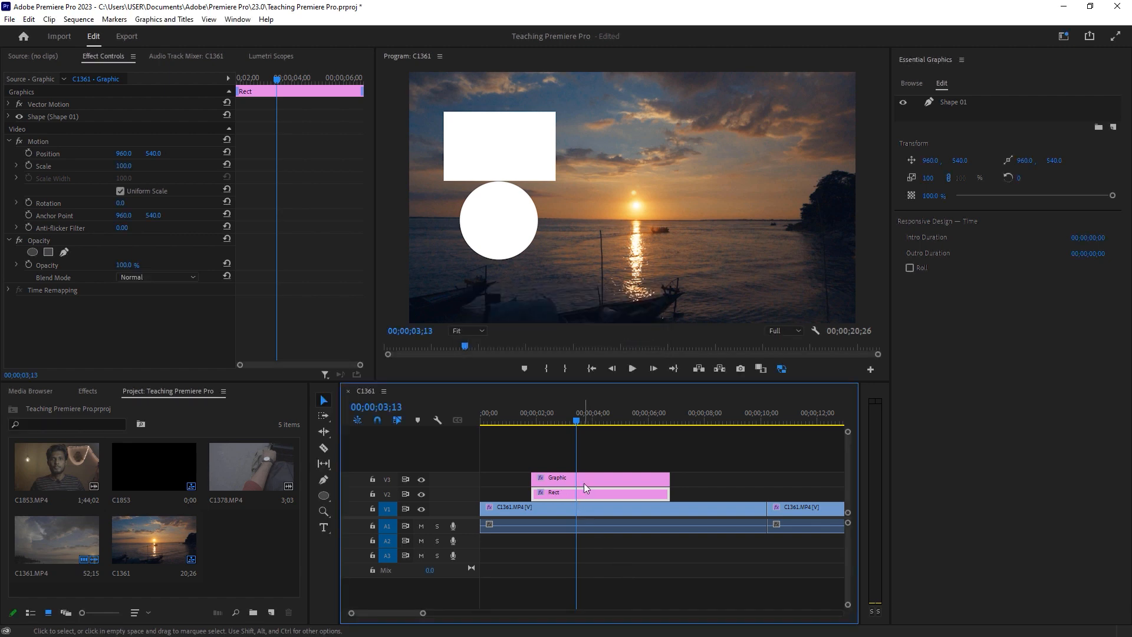
- Rename the graphic clip on track V3 to Circle
{"action": "right_click", "coordinate": [584, 483]}
{"action": "left_click", "coordinate": [613, 570]}
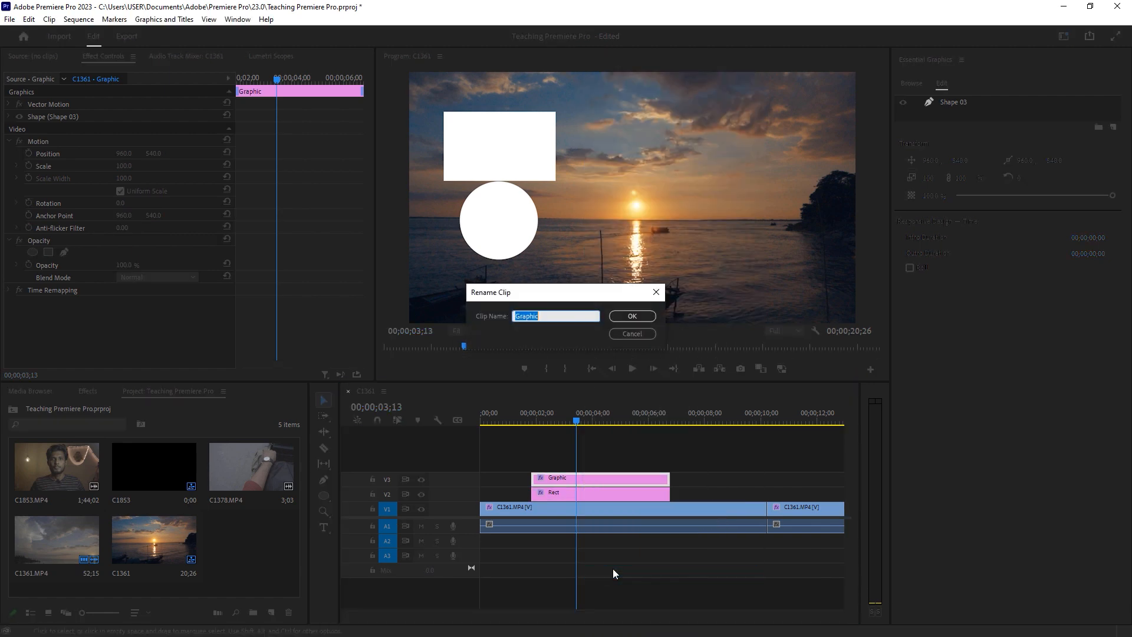
{"action": "type", "text": "Circle"}
{"action": "key", "text": "Return"}
- Try shifting the Rect clip and the Circle clip horizontally one at a time, undoing each Position change
{"action": "left_click", "coordinate": [561, 494]}
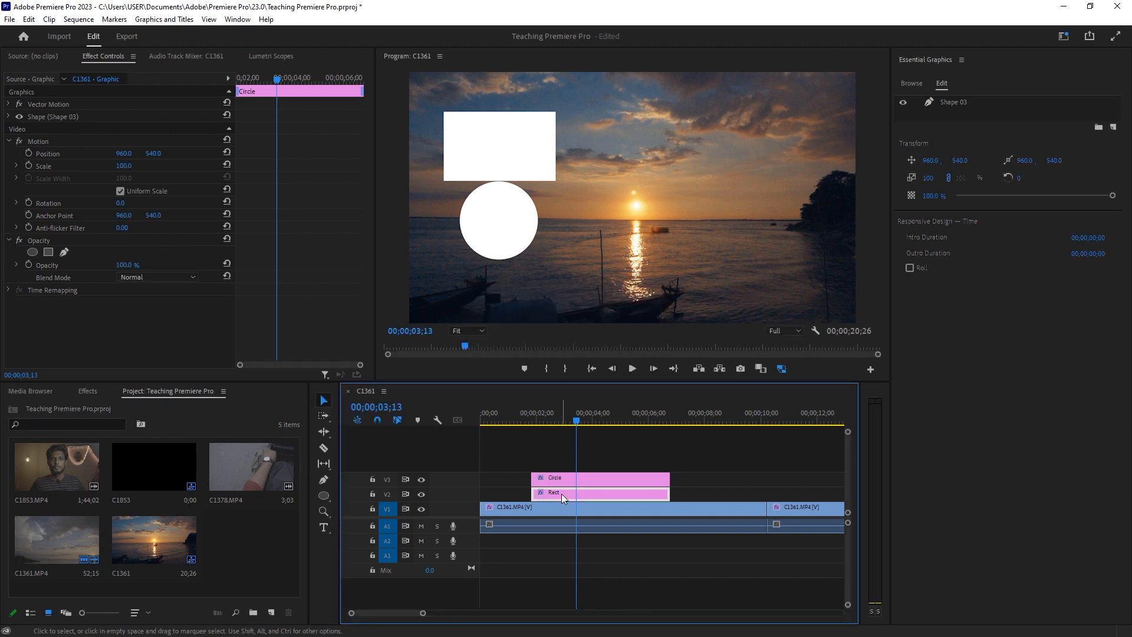
{"action": "left_click_drag", "start_coordinate": [123, 153], "coordinate": [153, 153]}
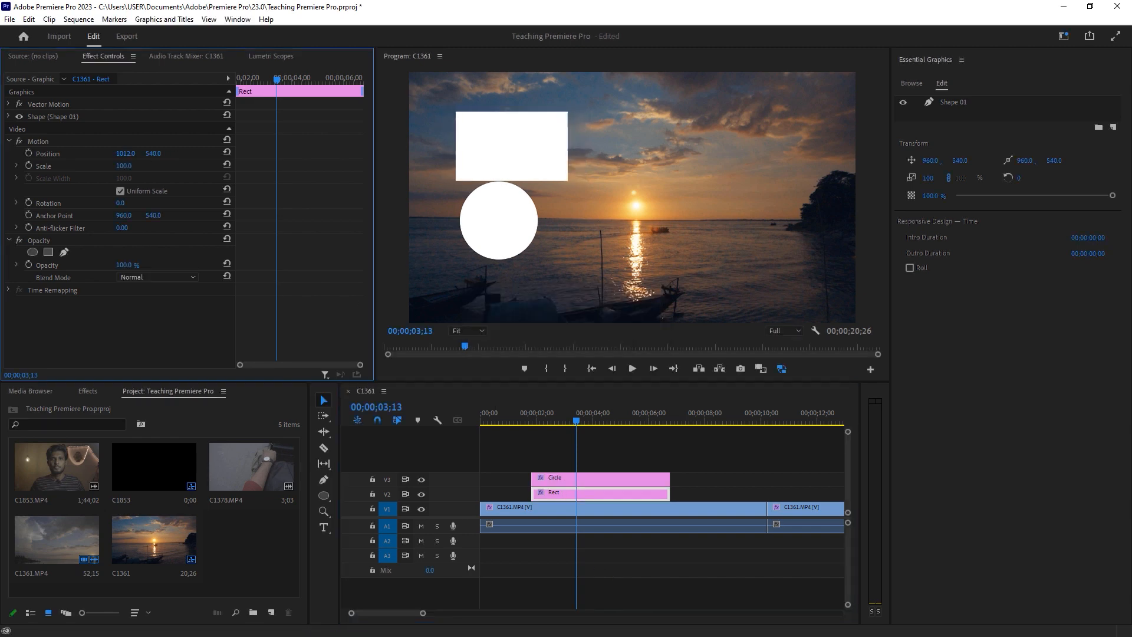
{"action": "key", "text": "ctrl+z"}
{"action": "left_click", "coordinate": [578, 480]}
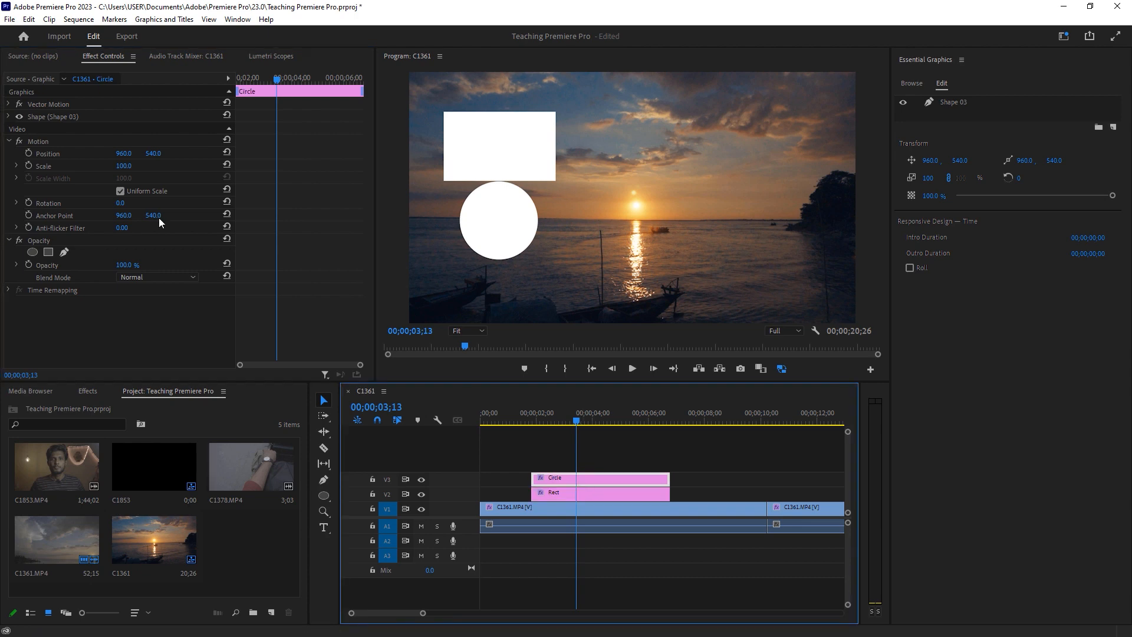
{"action": "left_click_drag", "start_coordinate": [124, 153], "coordinate": [133, 153]}
{"action": "key", "text": "ctrl+z"}
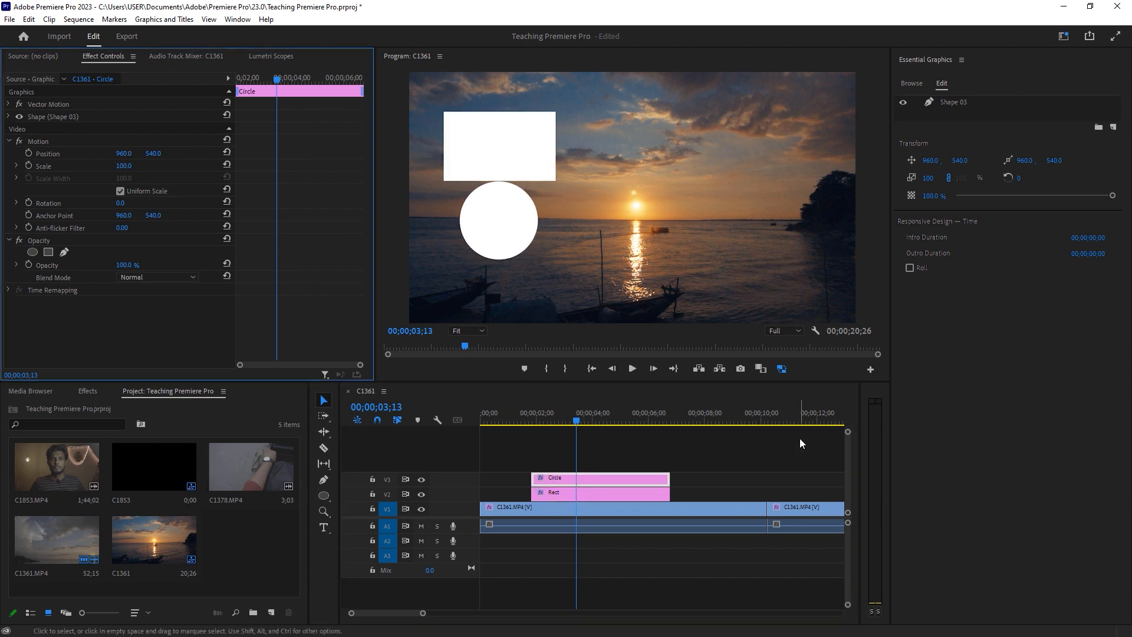
- With no clip selected, draw a triangle about 416 by 332 px with the Polygon Tool above the sun
{"action": "left_click", "coordinate": [572, 451]}
{"action": "left_click", "coordinate": [577, 458]}
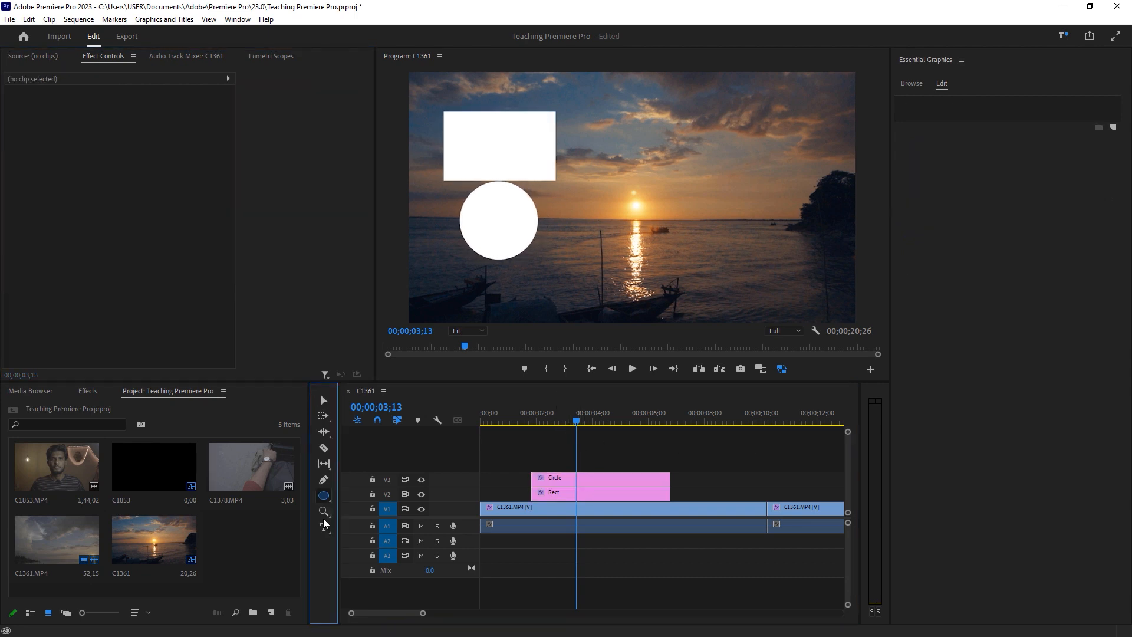
{"action": "left_click", "coordinate": [323, 497]}
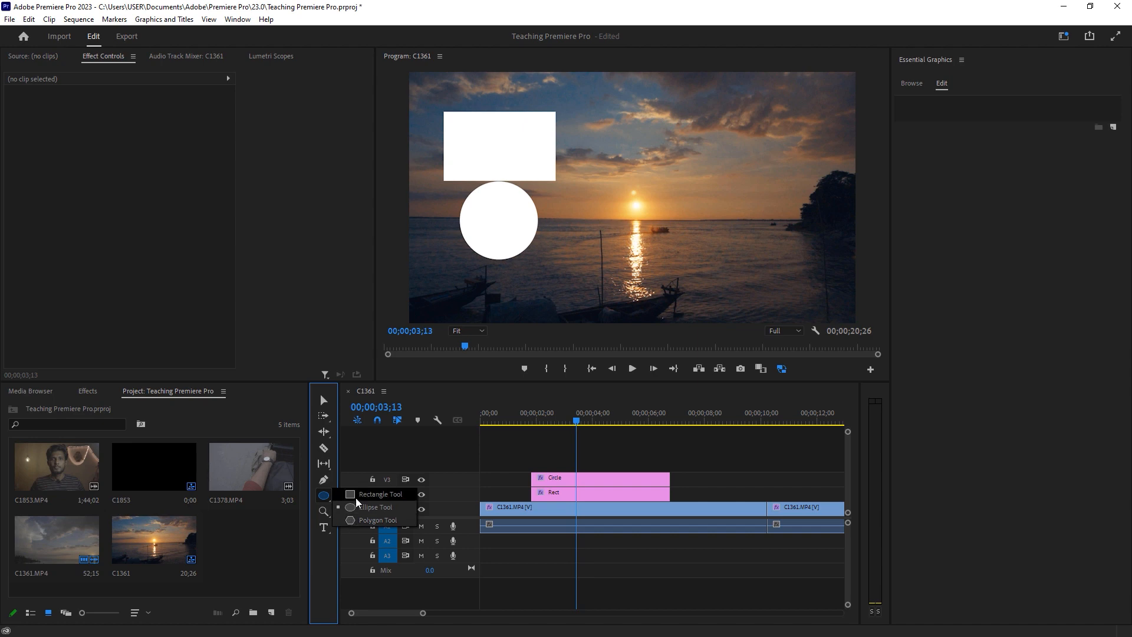
{"action": "left_click", "coordinate": [369, 519]}
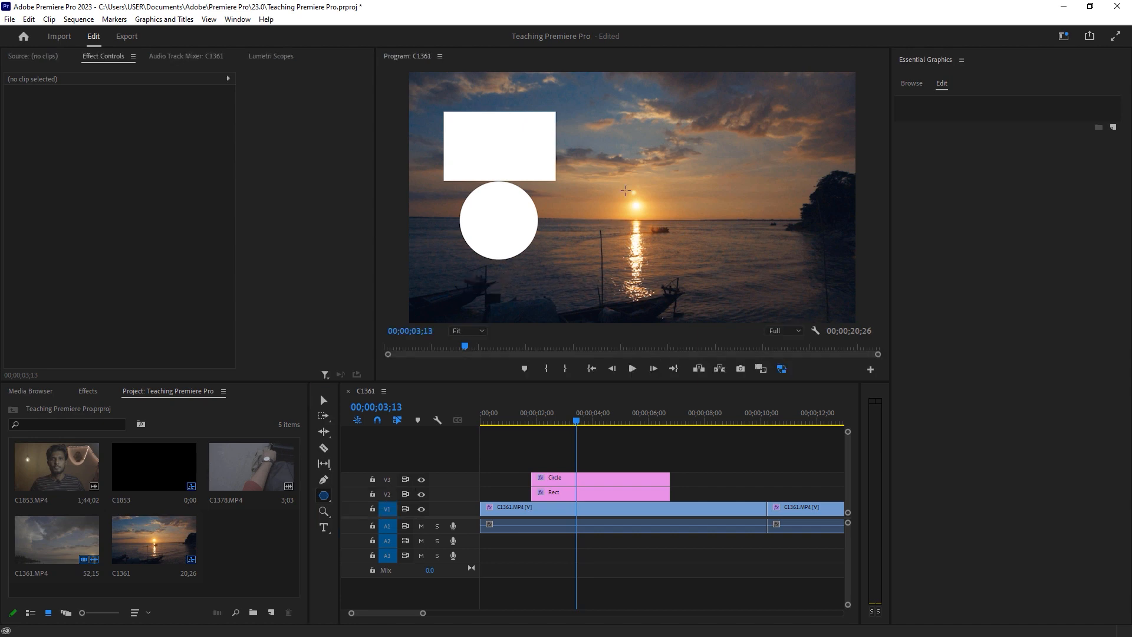
{"action": "left_click_drag", "start_coordinate": [375, 249], "coordinate": [303, 248]}
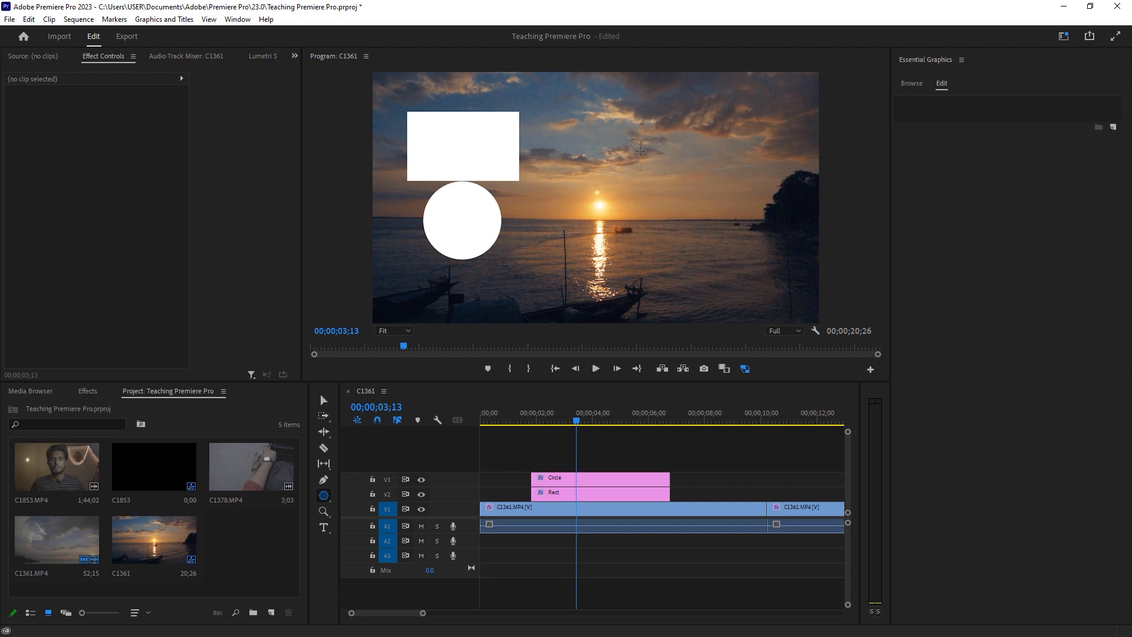
{"action": "left_click_drag", "start_coordinate": [565, 118], "coordinate": [655, 198]}
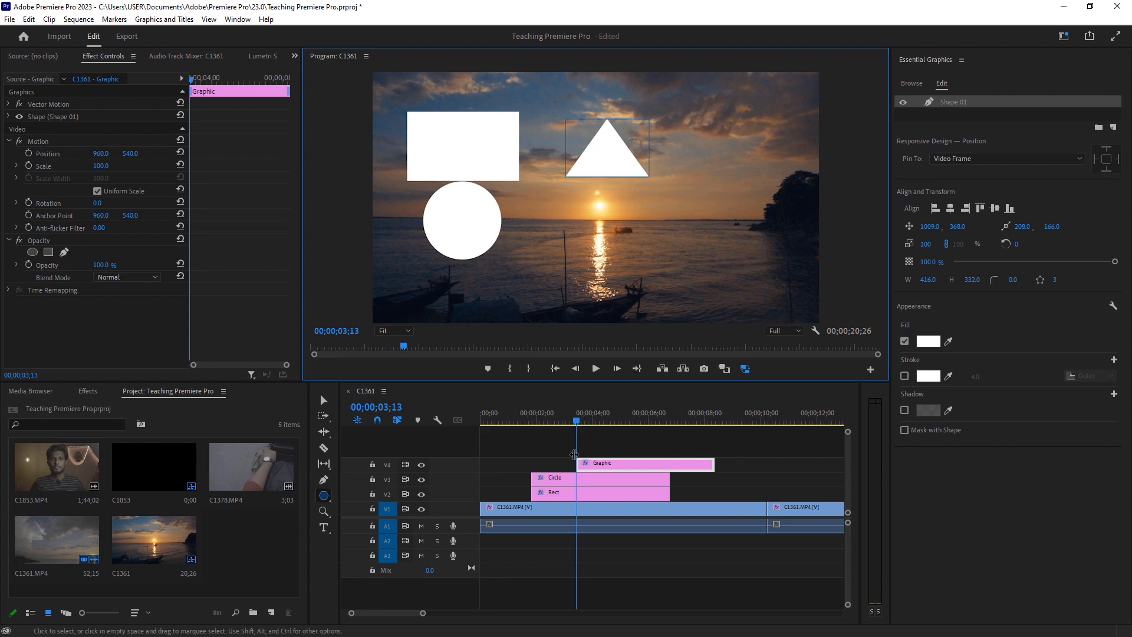
- Align the new triangle graphic on track V4 with the start of the clips below and rename it Triangle
{"action": "key", "text": "v"}
{"action": "left_click_drag", "start_coordinate": [607, 461], "coordinate": [582, 466]}
{"action": "right_click", "coordinate": [583, 465]}
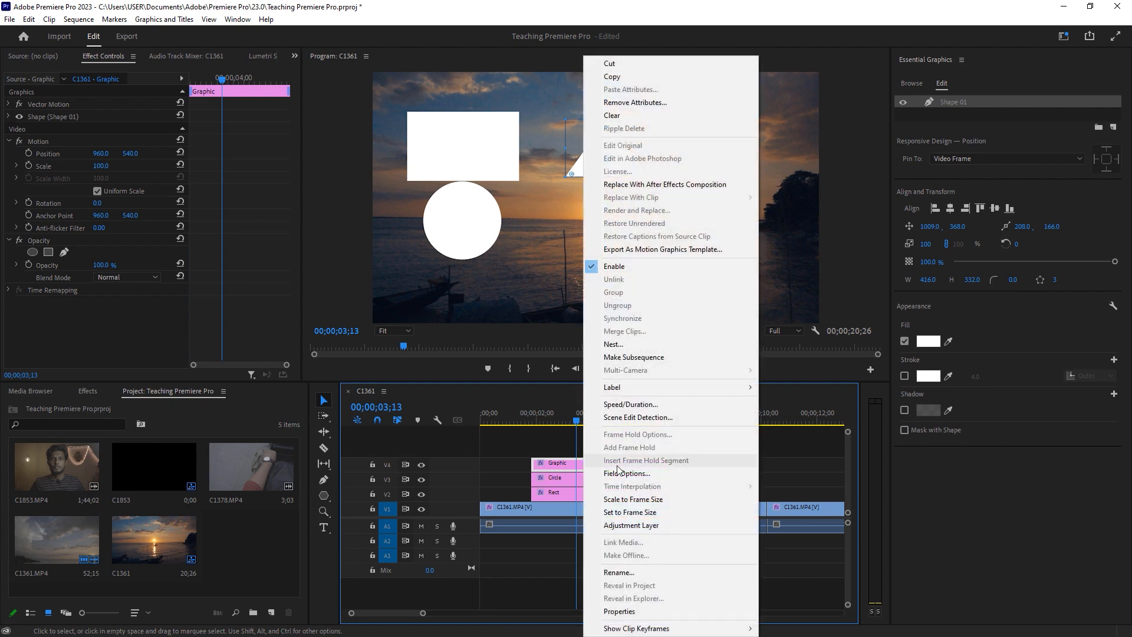
{"action": "left_click", "coordinate": [638, 574]}
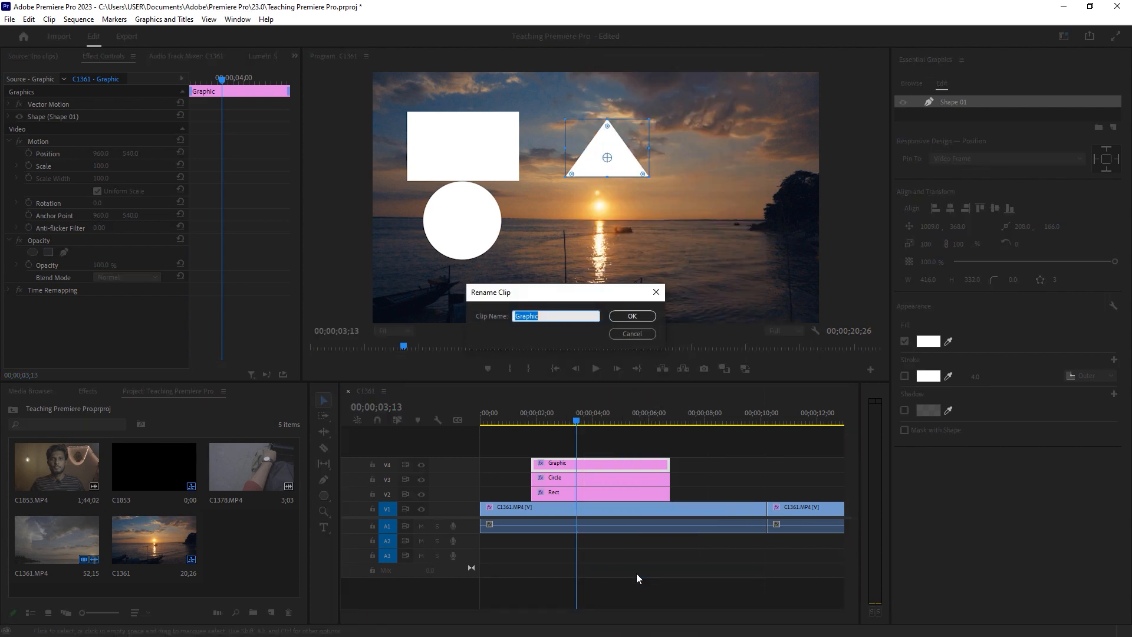
{"action": "type", "text": "Triangle"}
{"action": "key", "text": "Return"}
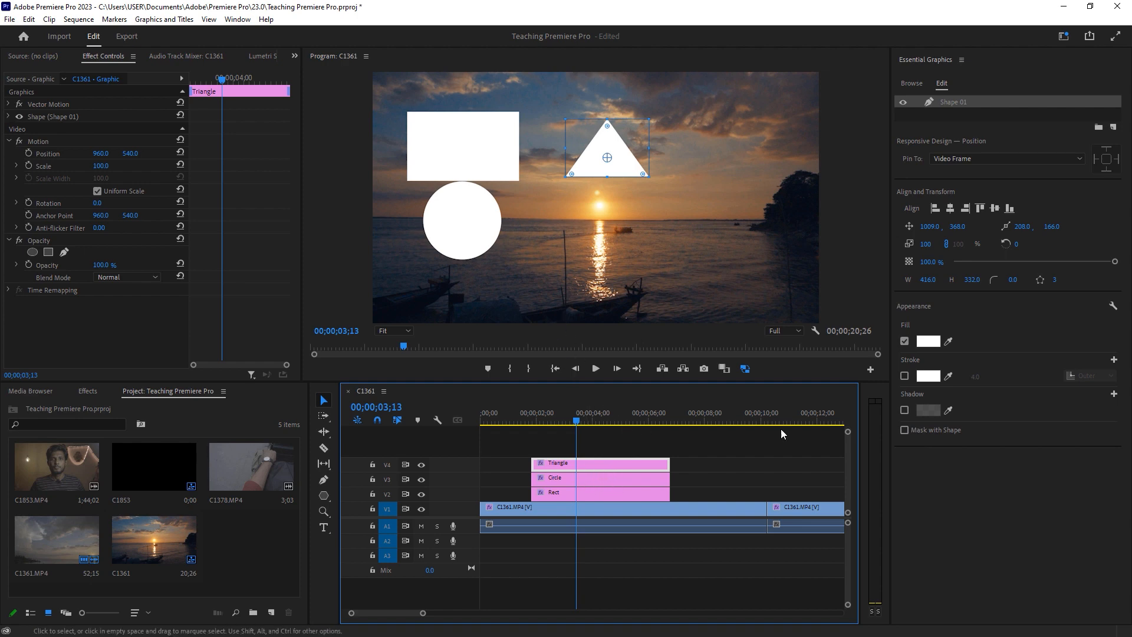
- Set the triangle's fill to the dark red A70606
{"action": "left_click", "coordinate": [931, 345]}
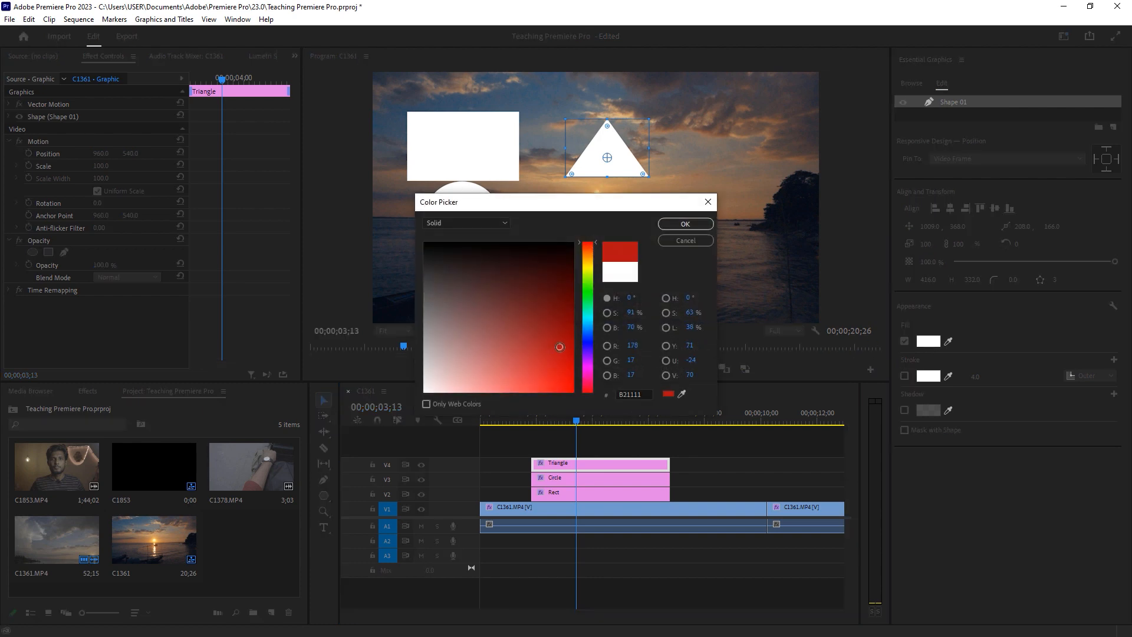
{"action": "left_click", "coordinate": [569, 355]}
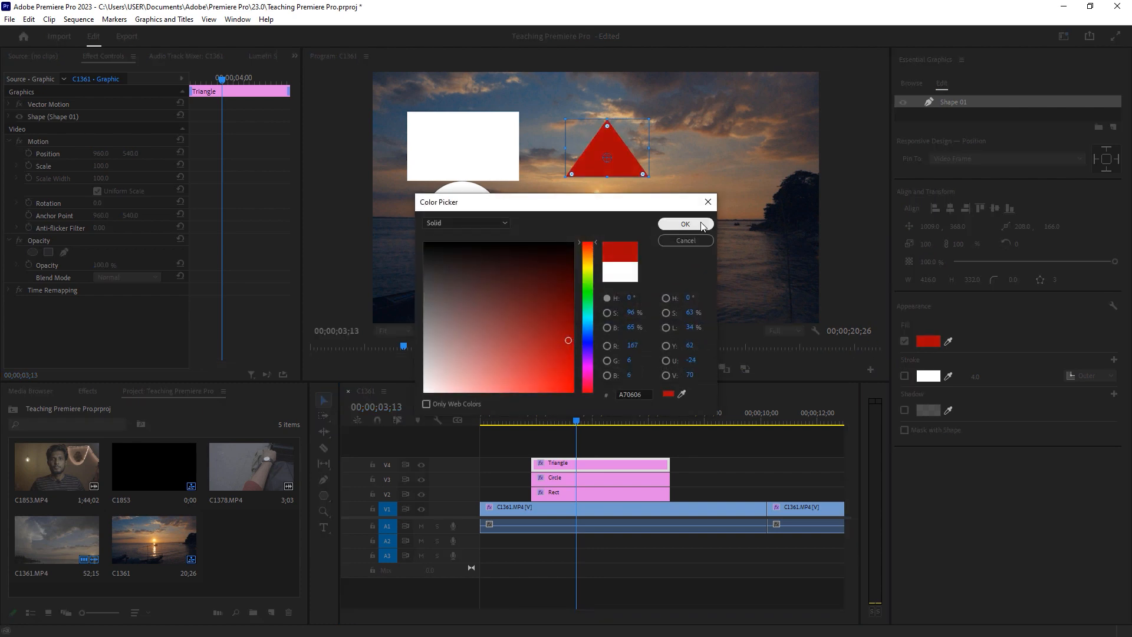
{"action": "left_click", "coordinate": [700, 223]}
- Change the fill of Shape 03 in the Circle clip to dark green
{"action": "left_click", "coordinate": [579, 476]}
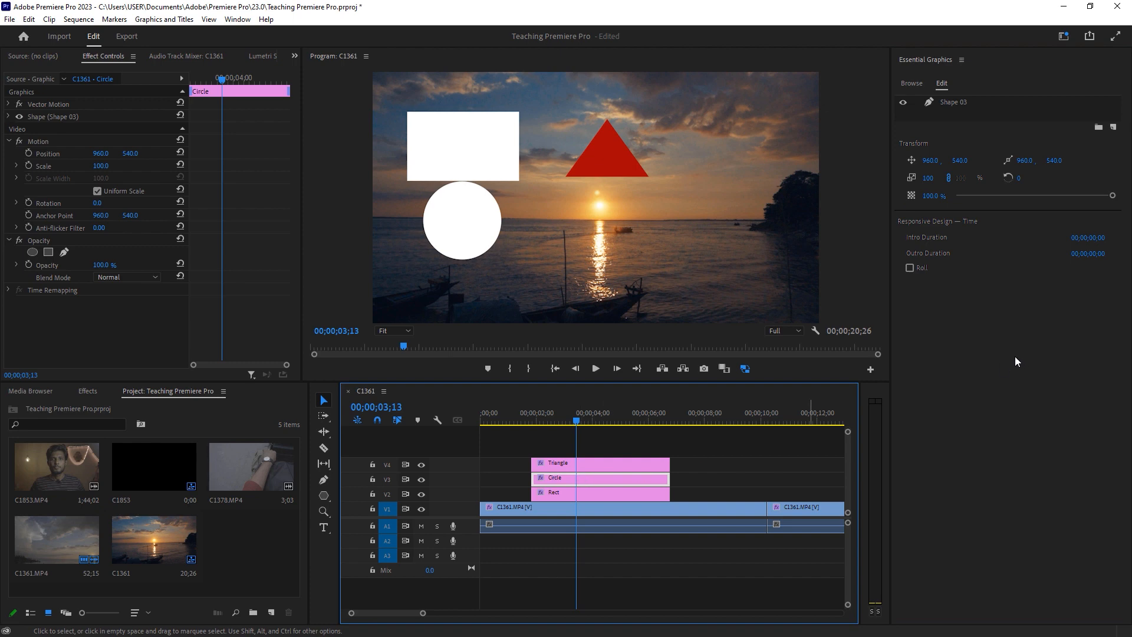
{"action": "left_click", "coordinate": [961, 102]}
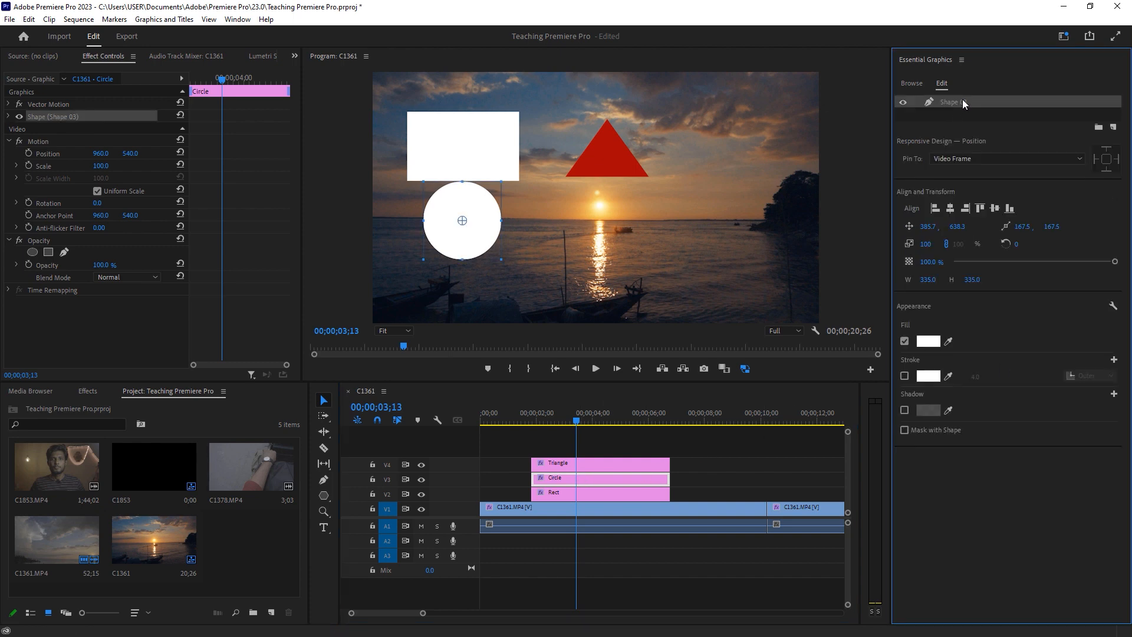
{"action": "left_click", "coordinate": [930, 343]}
{"action": "left_click_drag", "start_coordinate": [594, 270], "coordinate": [590, 283]}
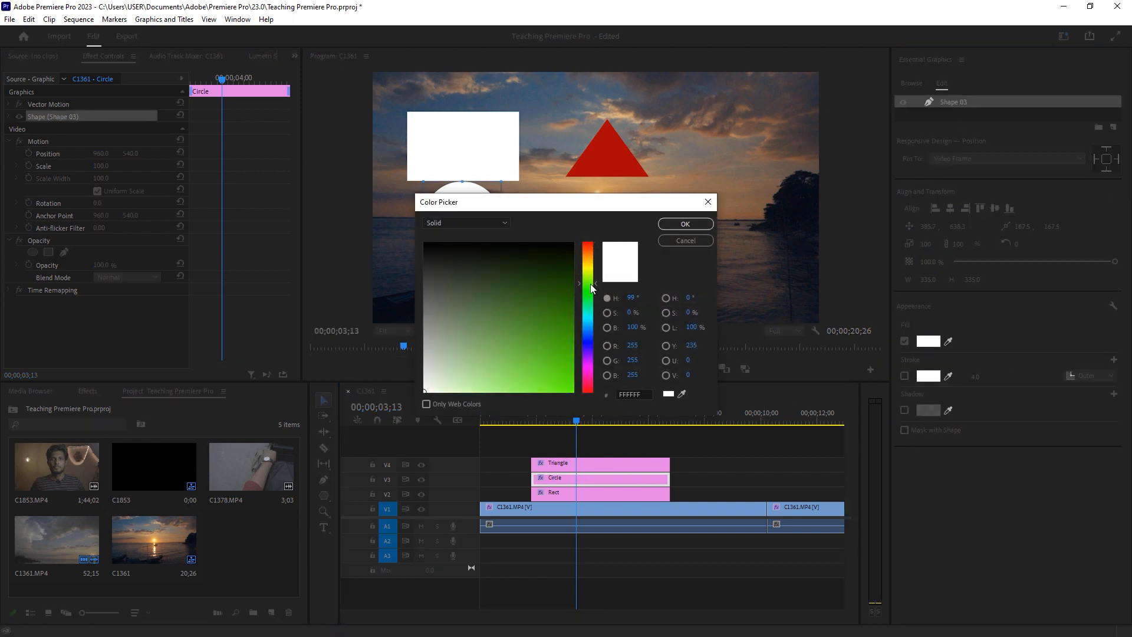
{"action": "left_click", "coordinate": [566, 309]}
{"action": "left_click_drag", "start_coordinate": [569, 317], "coordinate": [568, 325]}
{"action": "left_click", "coordinate": [685, 224]}
- Change the fill of Shape 01 in the Rect clip to the dark blue 0E0476
{"action": "left_click", "coordinate": [582, 493]}
{"action": "left_click", "coordinate": [949, 104]}
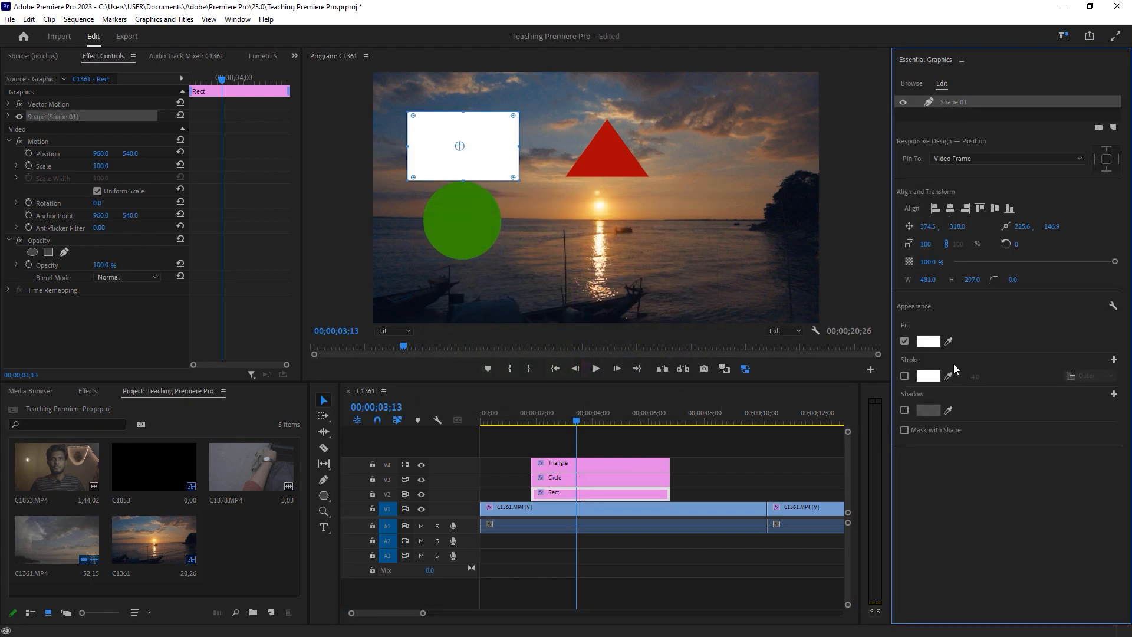
{"action": "left_click", "coordinate": [935, 343]}
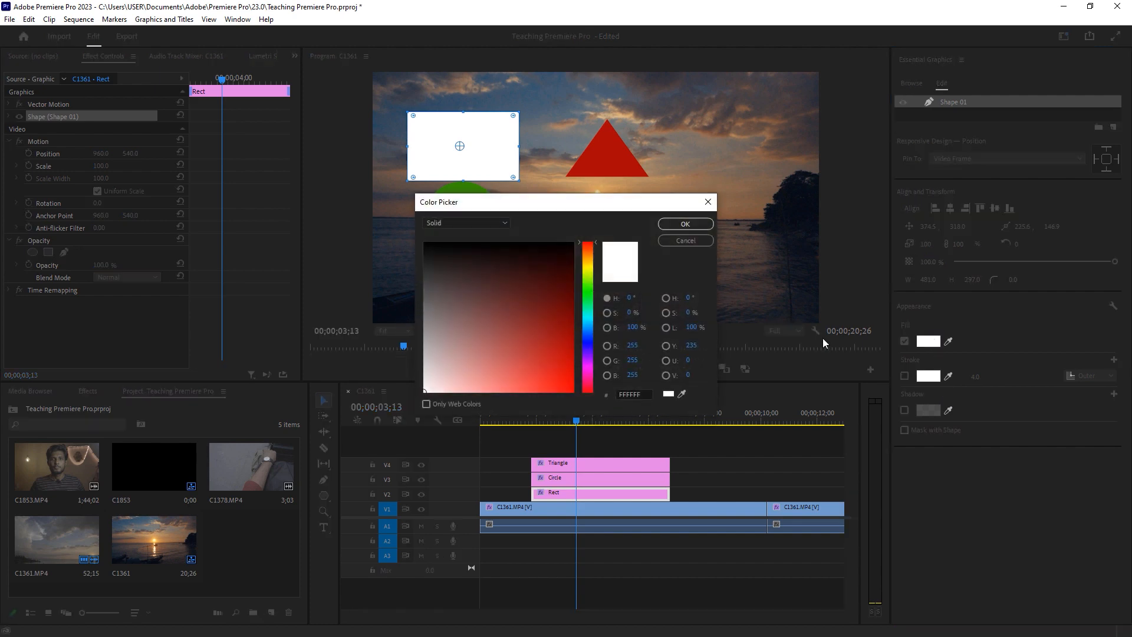
{"action": "left_click", "coordinate": [588, 345]}
{"action": "left_click_drag", "start_coordinate": [571, 325], "coordinate": [569, 312]}
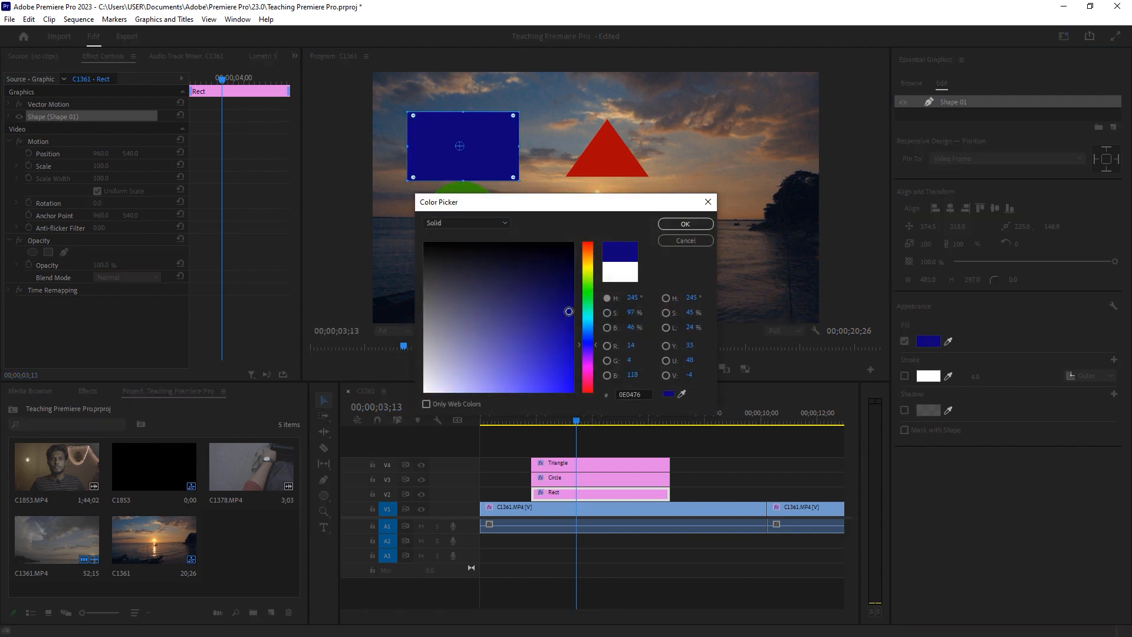
{"action": "left_click", "coordinate": [698, 225]}
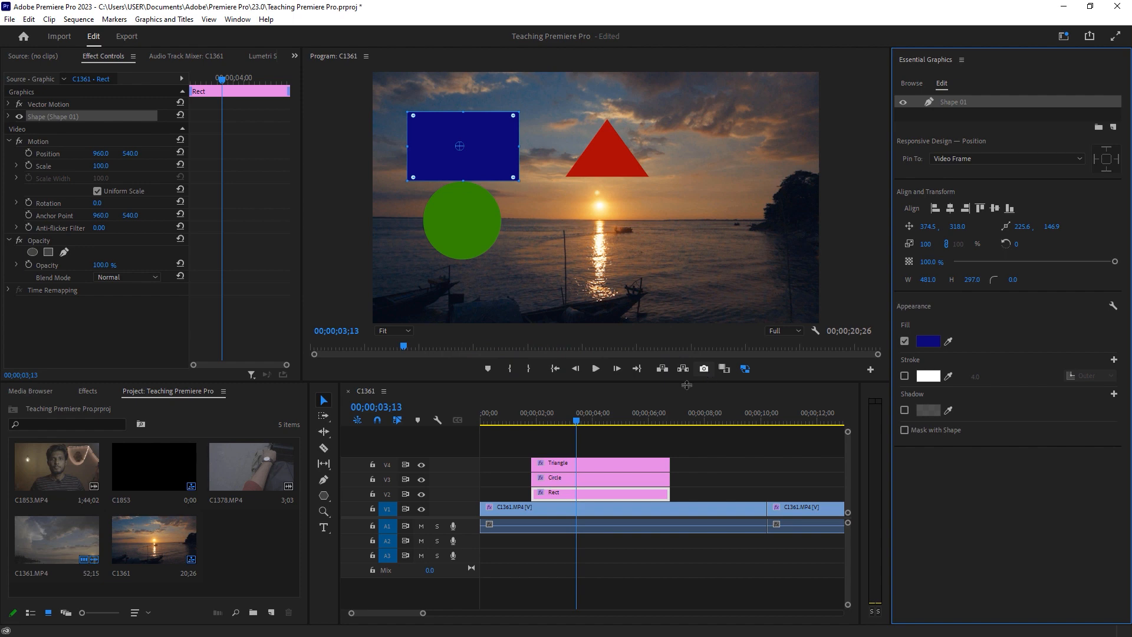
- Move the rectangle to the frame's upper-left corner, the triangle to the upper right, and the circle to about 249, 830 at the lower left
{"action": "left_click", "coordinate": [581, 462]}
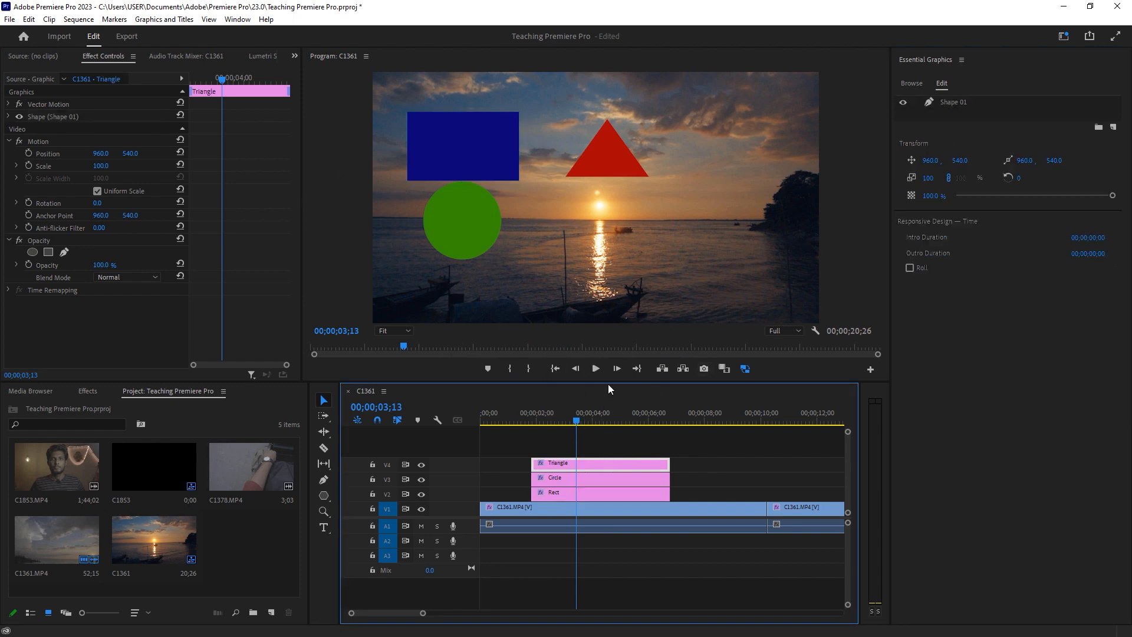
{"action": "left_click", "coordinate": [473, 154]}
{"action": "left_click_drag", "start_coordinate": [478, 146], "coordinate": [468, 133]}
{"action": "left_click", "coordinate": [601, 167]}
{"action": "left_click_drag", "start_coordinate": [621, 167], "coordinate": [762, 134]}
{"action": "left_click", "coordinate": [466, 229]}
{"action": "left_click_drag", "start_coordinate": [465, 230], "coordinate": [430, 288]}
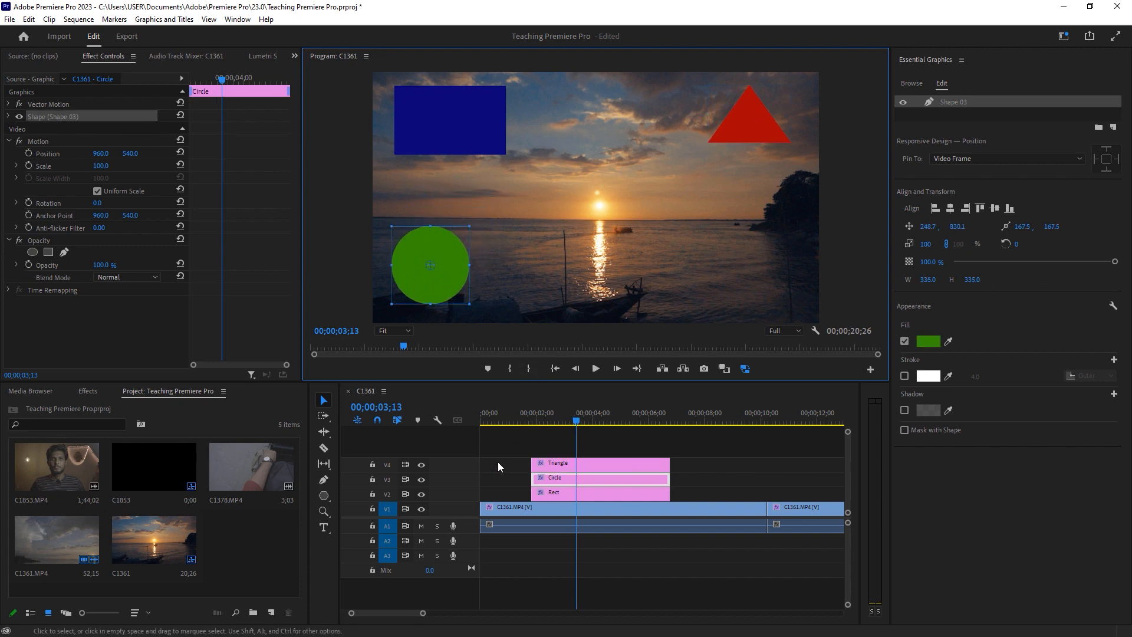
- Enable Position keyframing on the Triangle, Circle and Rect clips at their shared start, 00;00;01;25
{"action": "left_click", "coordinate": [532, 420]}
{"action": "left_click", "coordinate": [560, 464]}
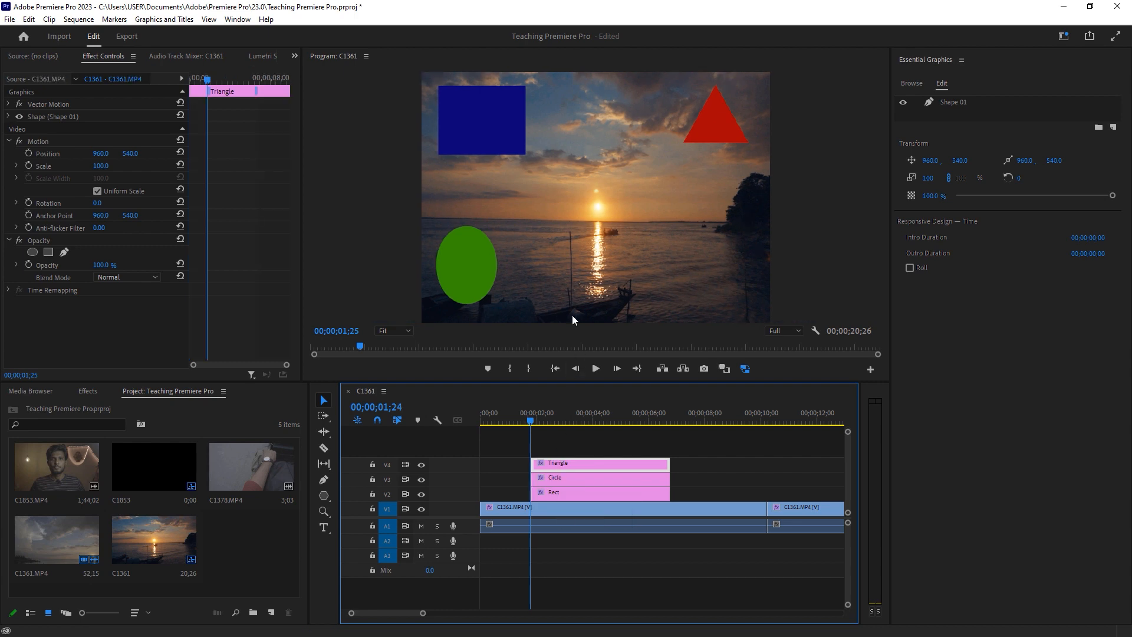
{"action": "left_click", "coordinate": [570, 313]}
{"action": "left_click", "coordinate": [596, 468]}
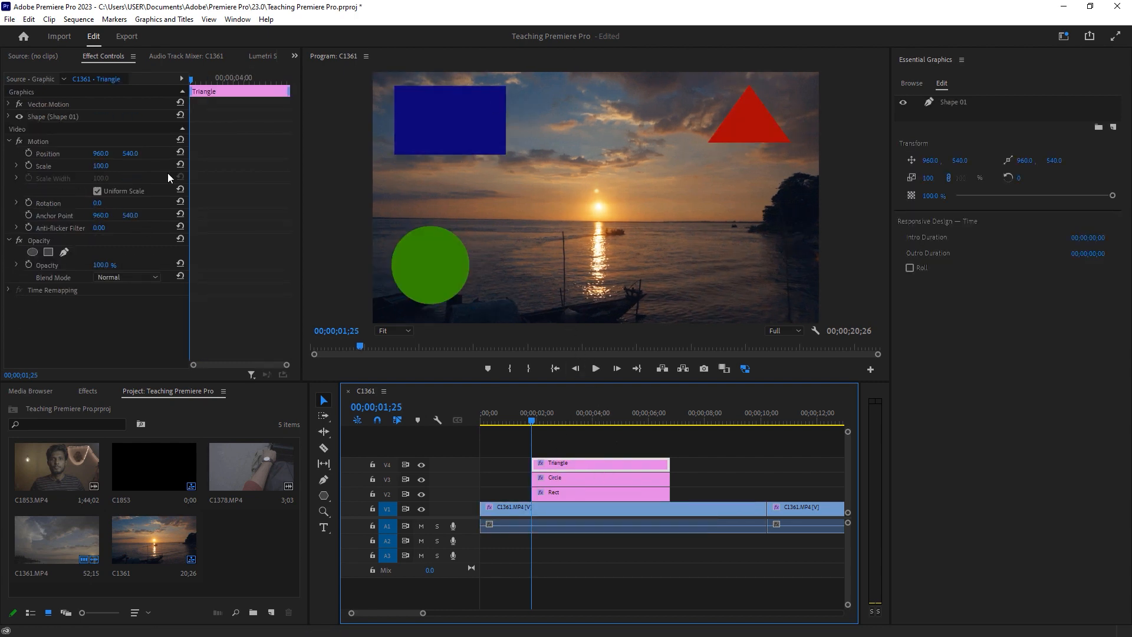
{"action": "left_click", "coordinate": [28, 153]}
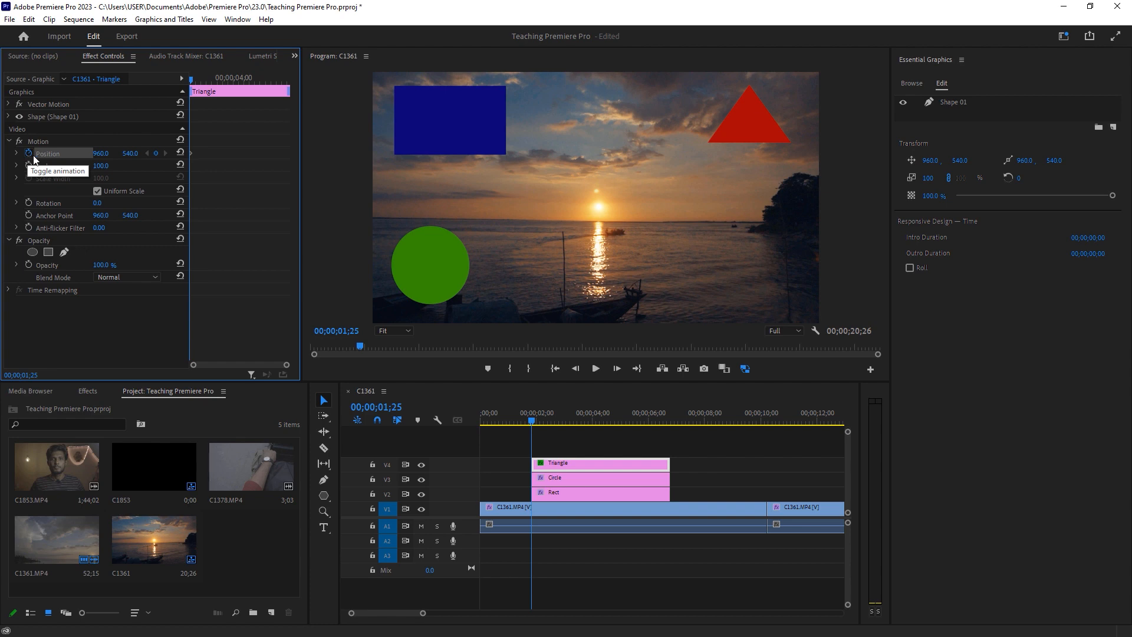
{"action": "left_click", "coordinate": [569, 478]}
{"action": "left_click", "coordinate": [29, 153]}
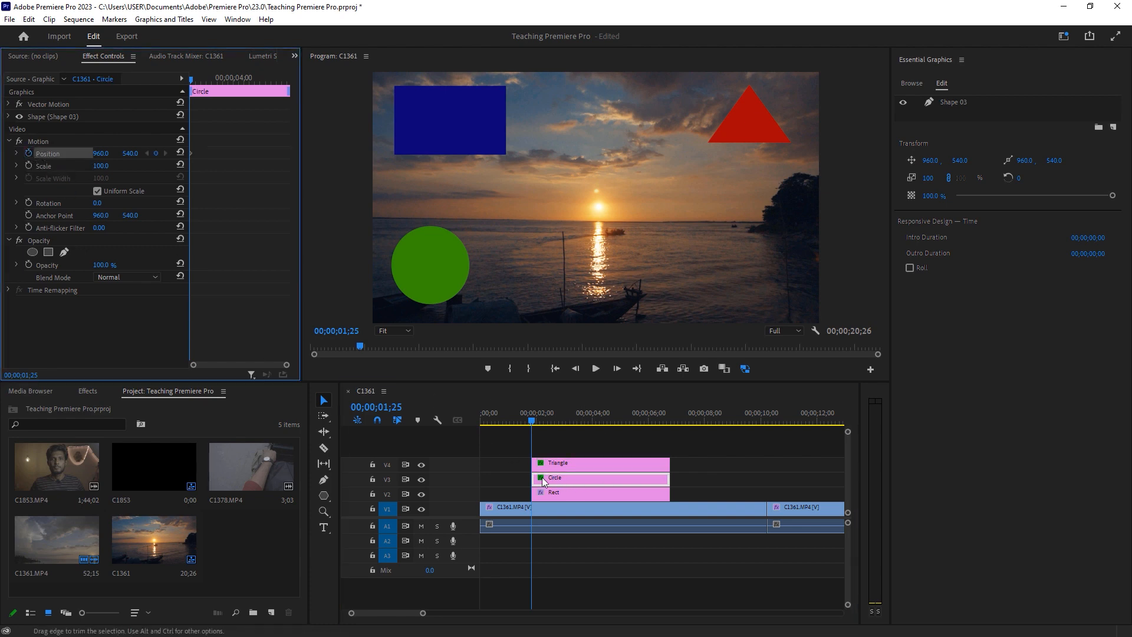
{"action": "left_click", "coordinate": [556, 490]}
{"action": "left_click", "coordinate": [32, 153]}
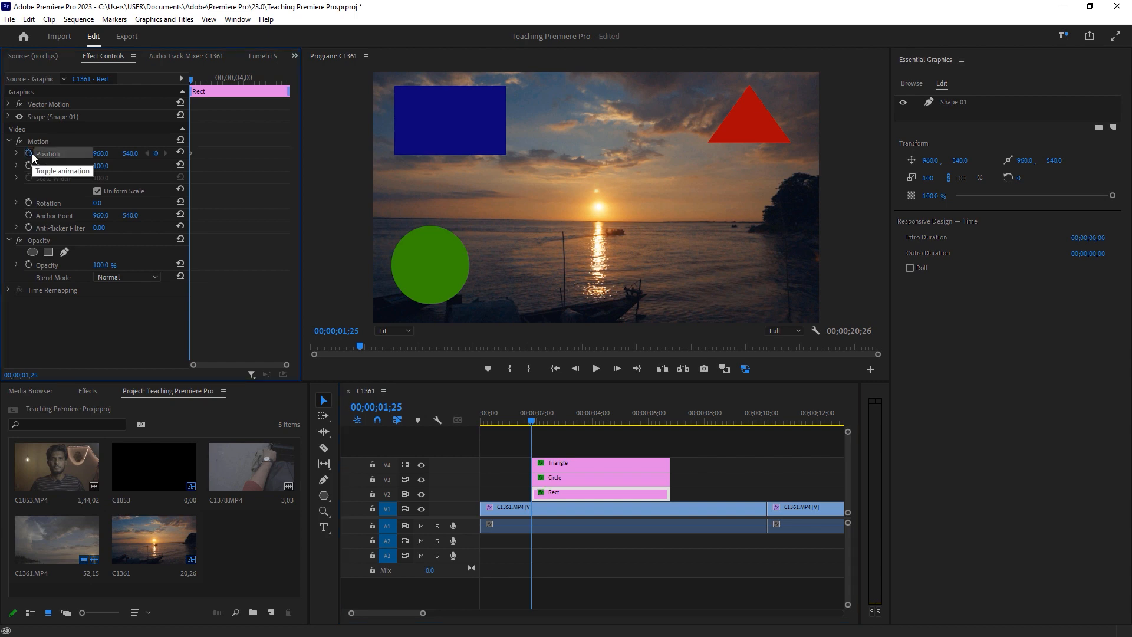
- At 00;00;04;00, keyframe the Rect clip's horizontal Position at 1541 so the rectangle sits at the upper middle of the frame
{"action": "left_click_drag", "start_coordinate": [535, 420], "coordinate": [595, 423]}
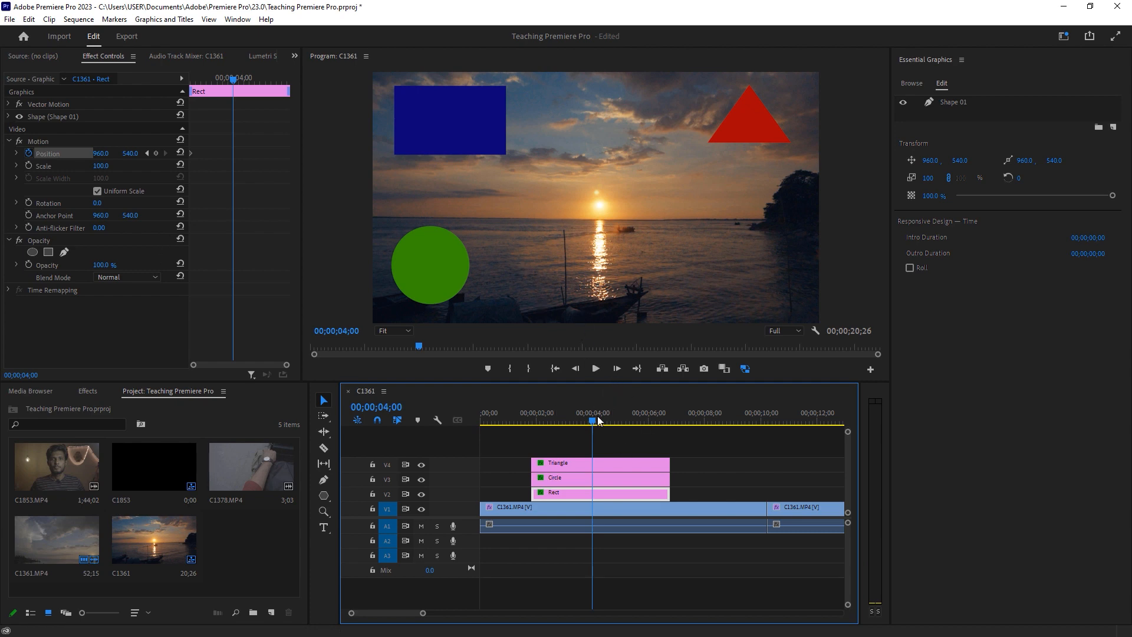
{"action": "left_click", "coordinate": [102, 155]}
{"action": "left_click_drag", "start_coordinate": [102, 155], "coordinate": [445, 155]}
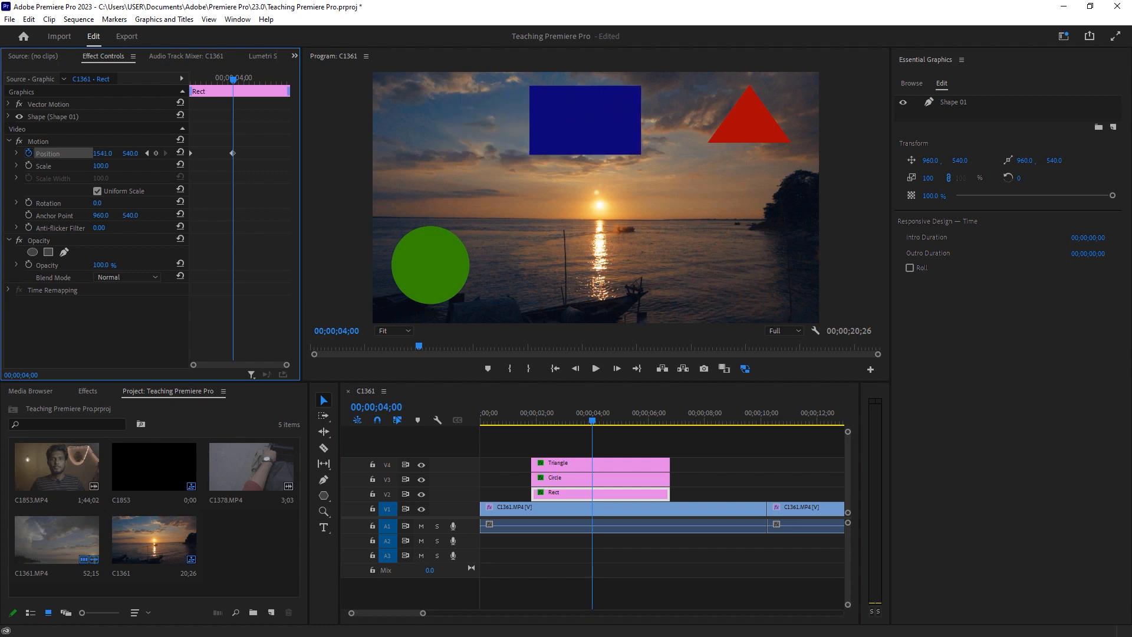
- At 00;00;04;00, keyframe the Triangle clip's Position with X 285, lowering the triangle to the bottom middle of the frame beneath the rectangle
{"action": "left_click", "coordinate": [616, 466]}
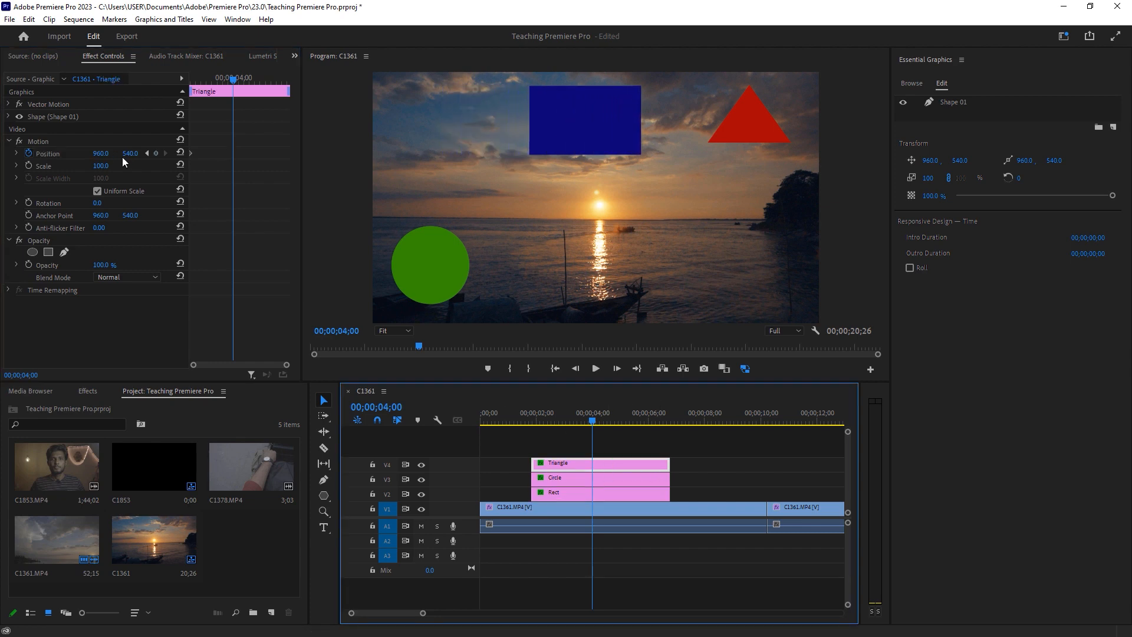
{"action": "left_click_drag", "start_coordinate": [132, 155], "coordinate": [470, 155]}
{"action": "left_click_drag", "start_coordinate": [101, 153], "coordinate": [44, 154]}
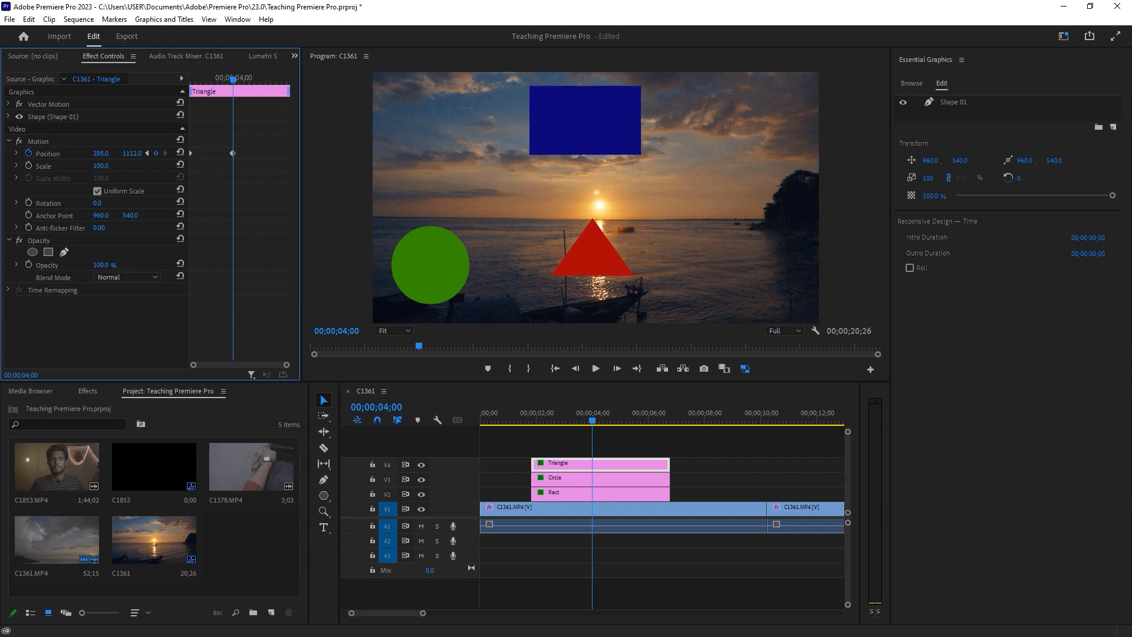
- At 00;00;04;00, keyframe the Circle clip's Position at 1657, 234 to place the circle between the rectangle and the triangle
{"action": "left_click", "coordinate": [626, 480]}
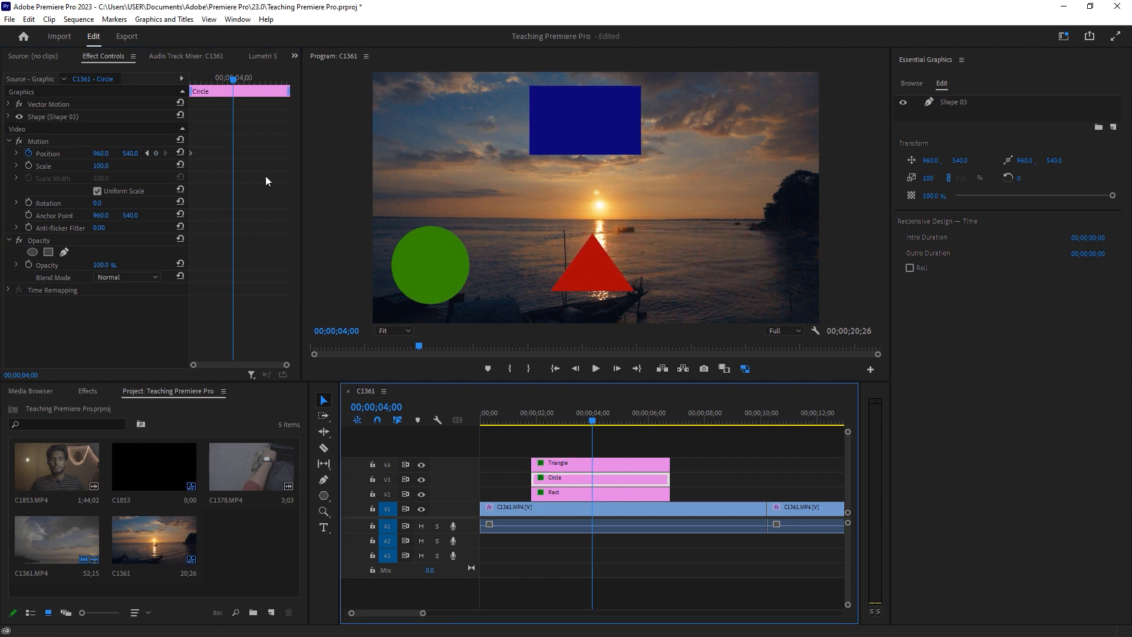
{"action": "left_click_drag", "start_coordinate": [101, 154], "coordinate": [451, 153]}
{"action": "mouse_move", "coordinate": [130, 154]}
{"action": "left_mouse_down"}
{"action": "mouse_move", "coordinate": [112, 153]}
{"action": "mouse_move", "coordinate": [124, 153]}
{"action": "left_mouse_up"}
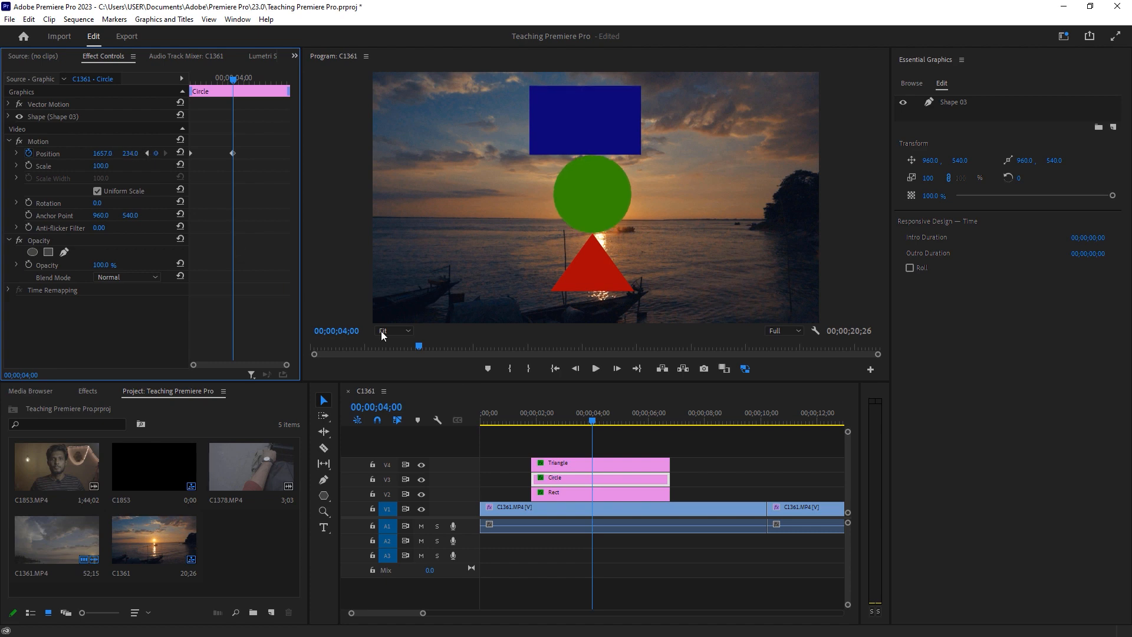
- At 00;00;04;00, set the Rect clip's horizontal Position to 1574 to centre the rectangle above the circle
{"action": "left_click", "coordinate": [594, 469]}
{"action": "left_click", "coordinate": [589, 493]}
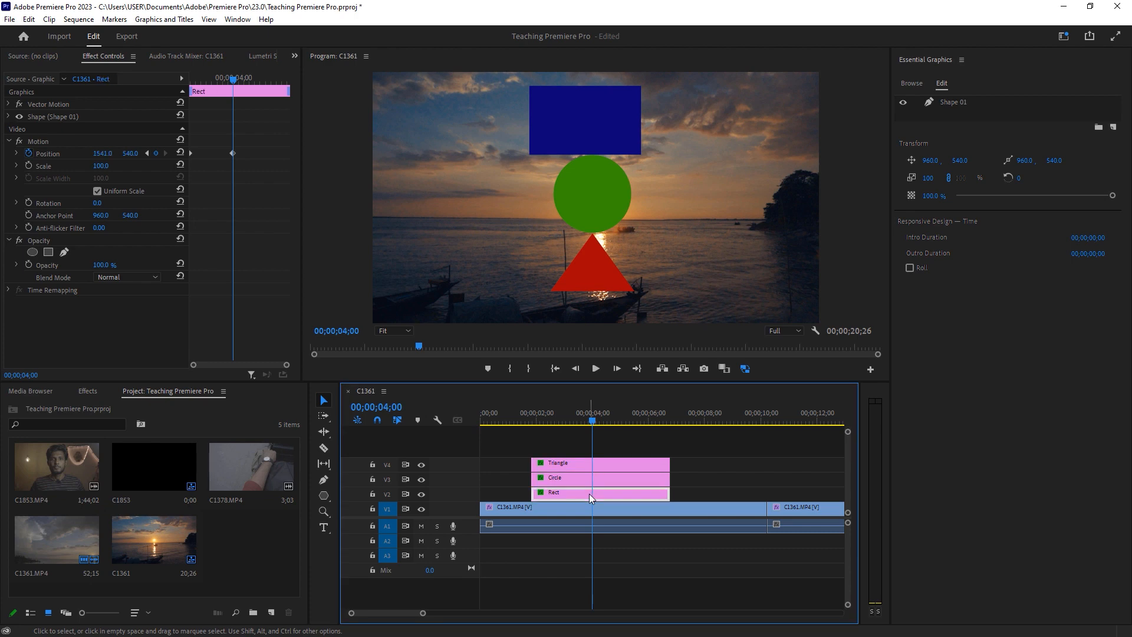
{"action": "left_click_drag", "start_coordinate": [102, 153], "coordinate": [122, 153]}
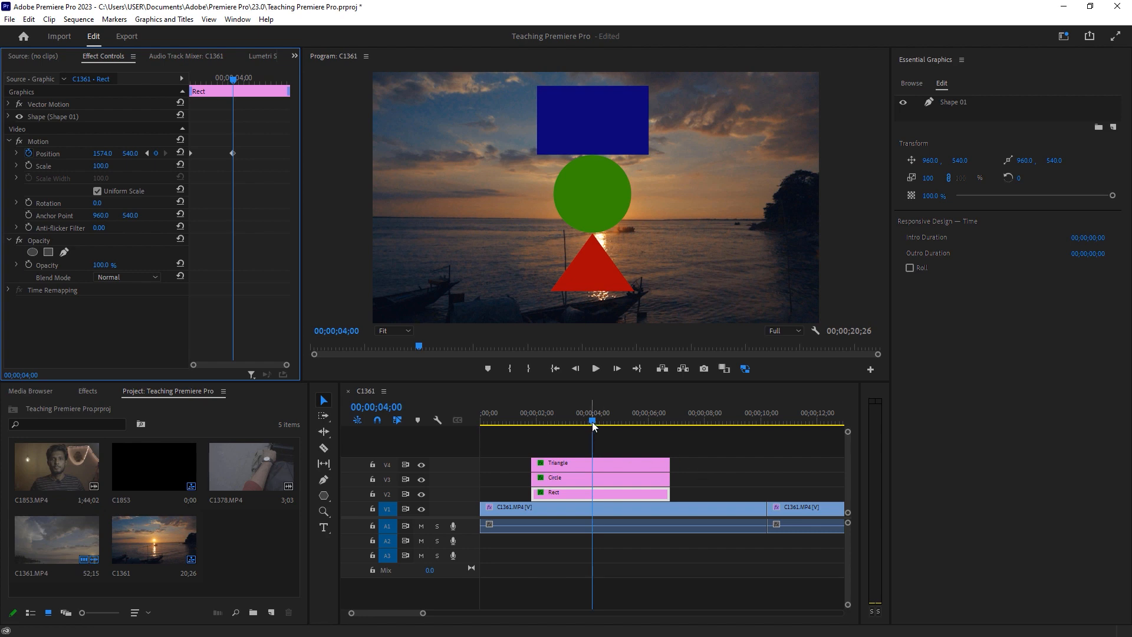
- Play back the shape animation from the start of the three shape clips over the footage
{"action": "left_click_drag", "start_coordinate": [593, 421], "coordinate": [529, 424]}
{"action": "key", "text": "space"}
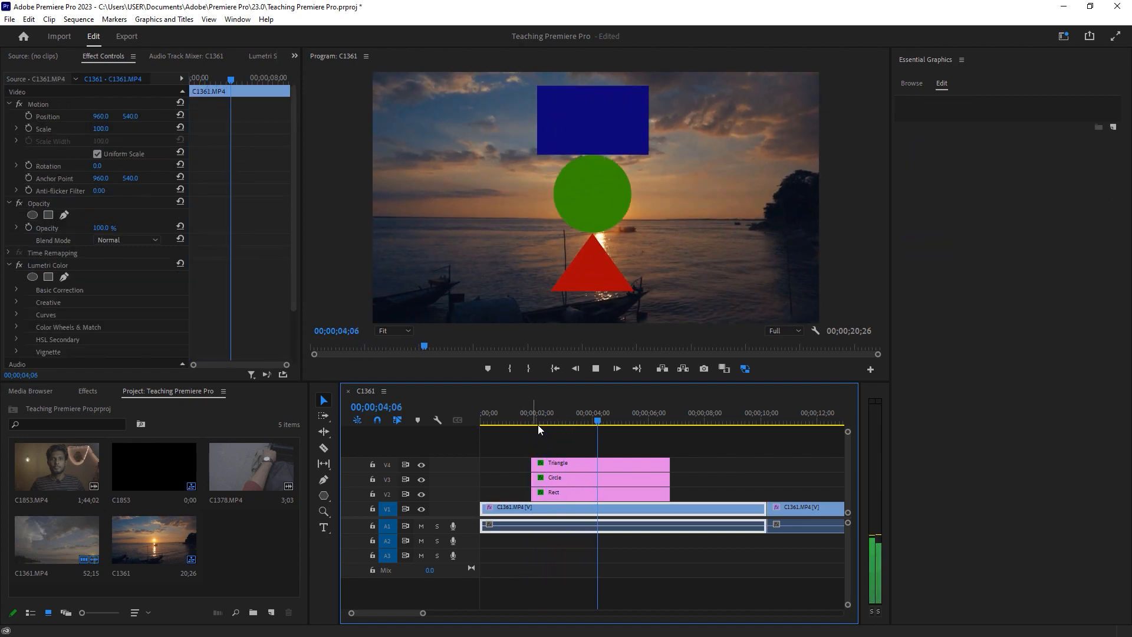
{"action": "key", "text": "space"}
{"action": "left_click", "coordinate": [533, 421]}
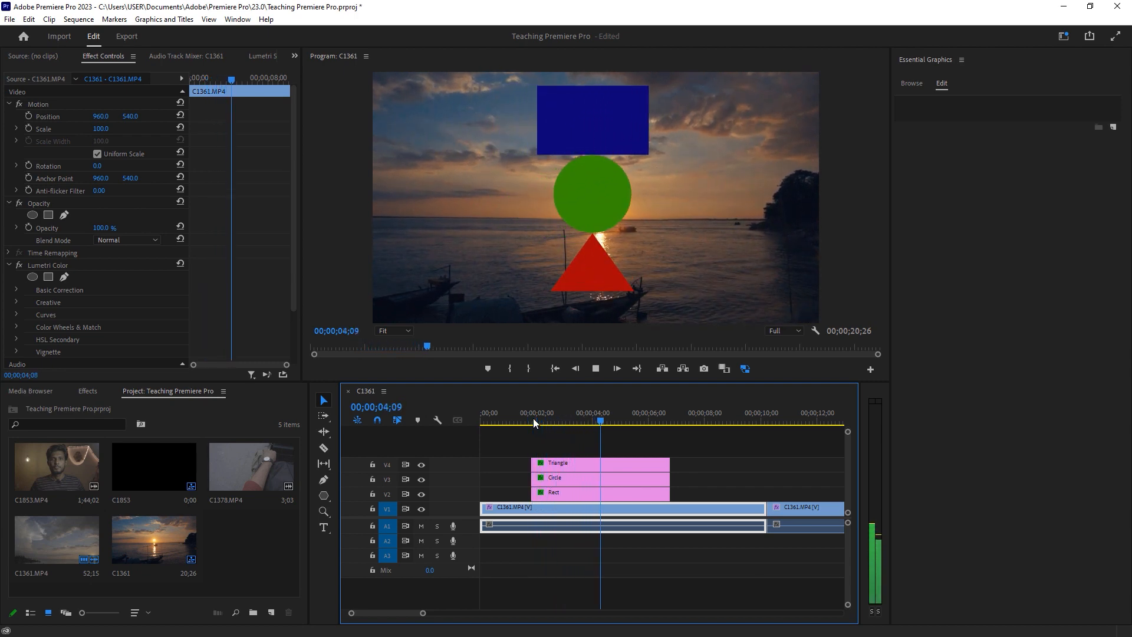
{"action": "key", "text": "space"}
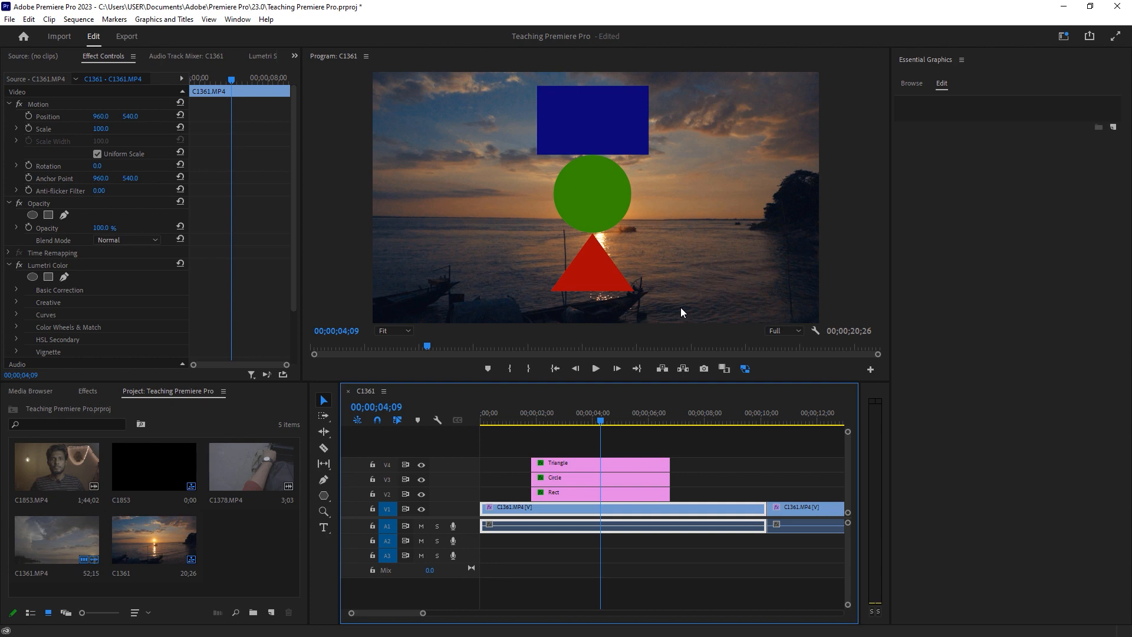
- Hide the V1 footage track and play the shapes' animation against black from just before their clips begin
{"action": "left_click", "coordinate": [421, 510]}
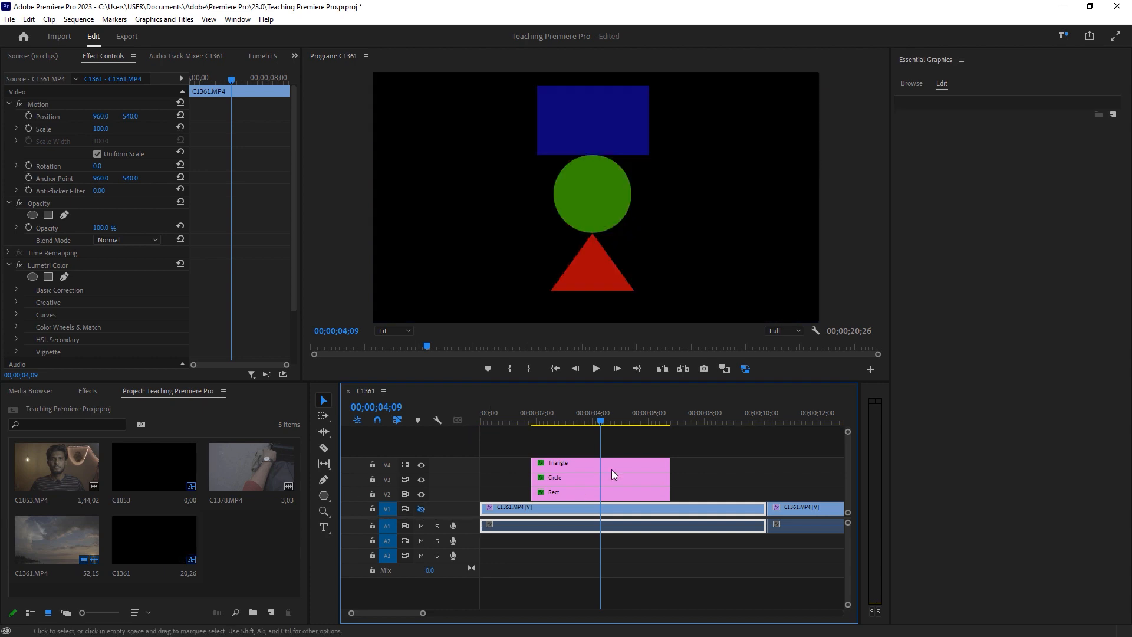
{"action": "left_click", "coordinate": [517, 413]}
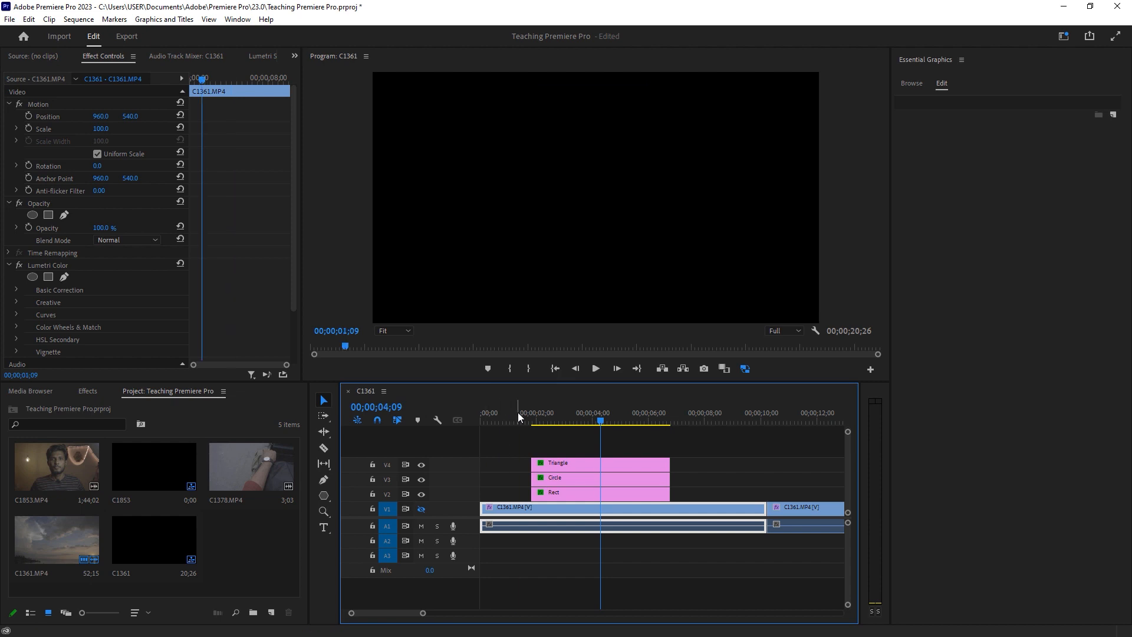
{"action": "key", "text": "space"}
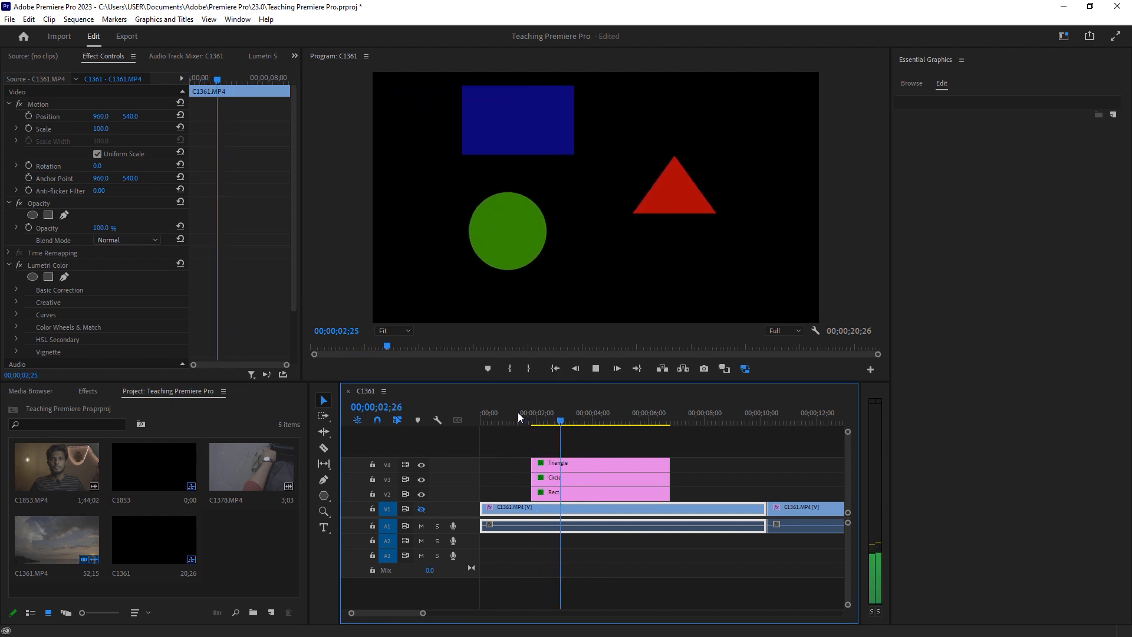
{"action": "key", "text": "space"}
{"action": "key", "text": "space"}
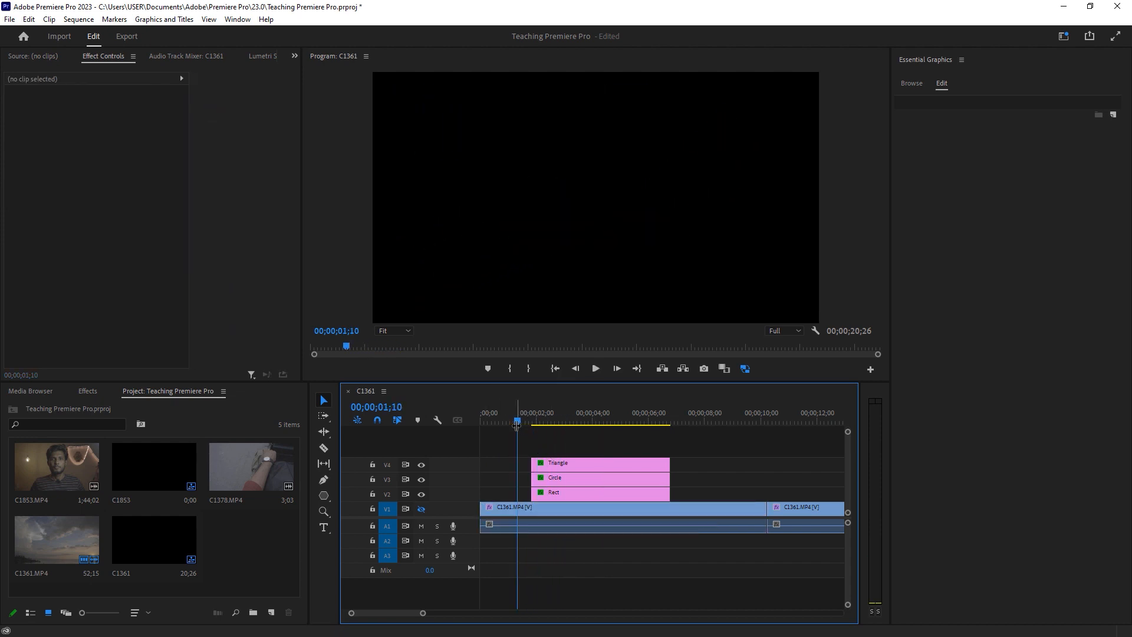
- Extend the starts of the Triangle, Circle and Rect clips back to 00;00;00;00 and play the sequence from there
{"action": "left_click_drag", "start_coordinate": [557, 448], "coordinate": [479, 477]}
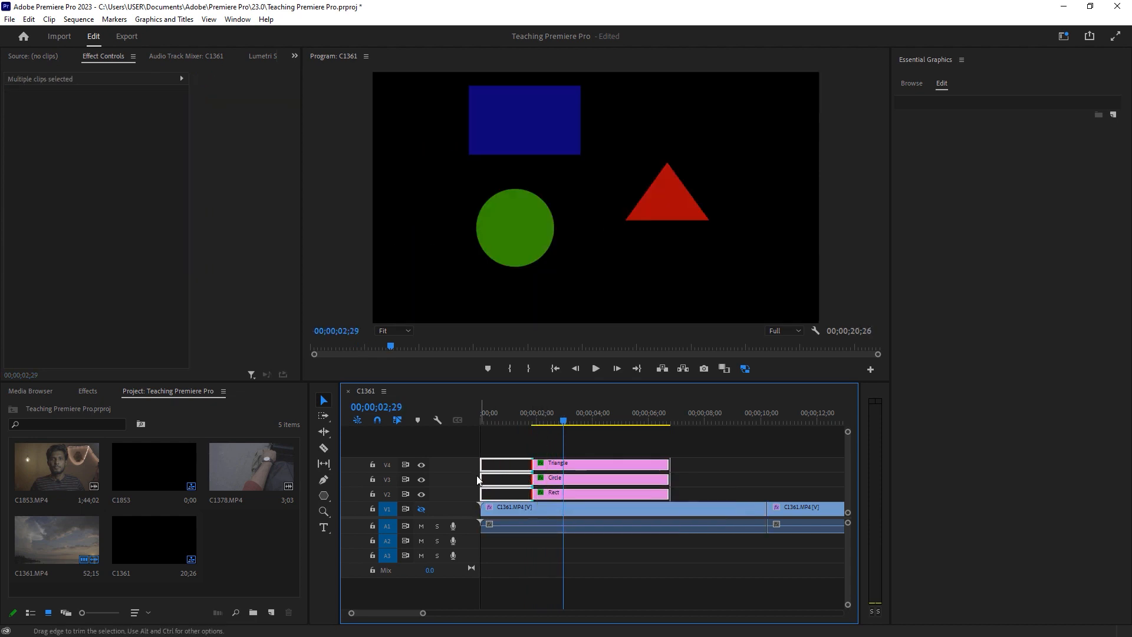
{"action": "left_click", "coordinate": [477, 411]}
{"action": "key", "text": "space"}
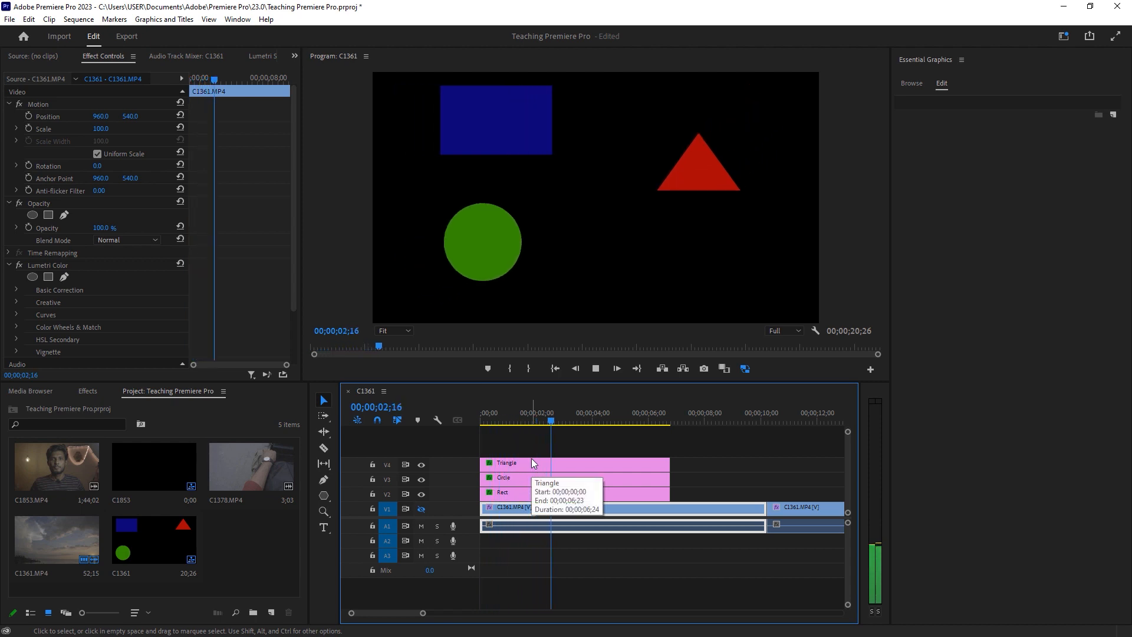
{"action": "key", "text": "space"}
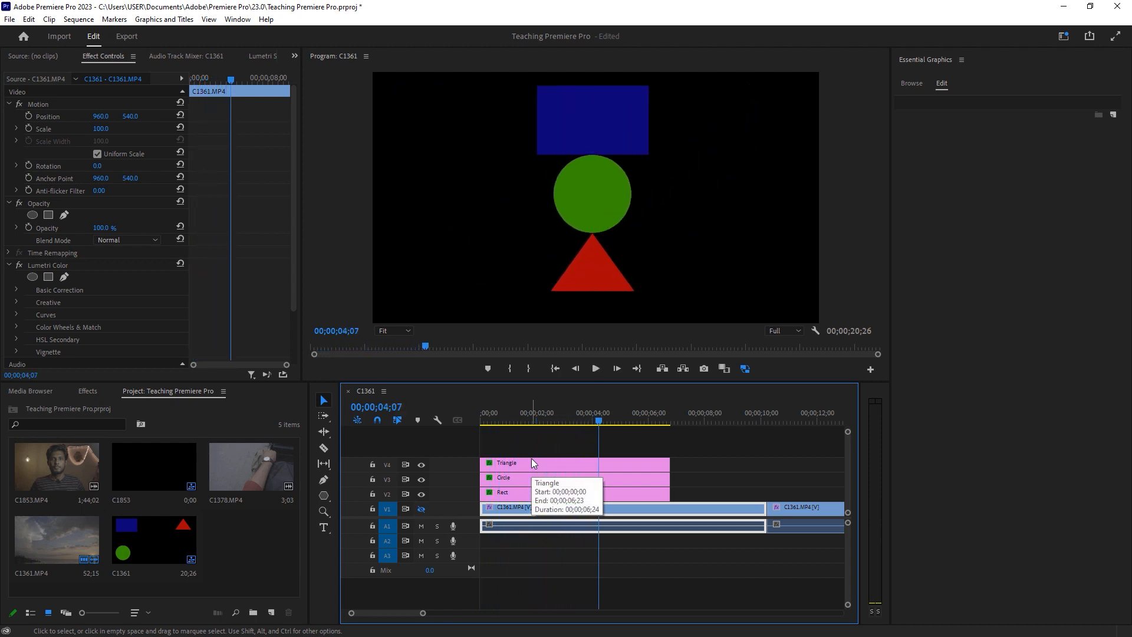
- Set the Triangle clip's Position keyframes to temporal Ease Out on the first and Ease In on the last
{"action": "left_click", "coordinate": [589, 466]}
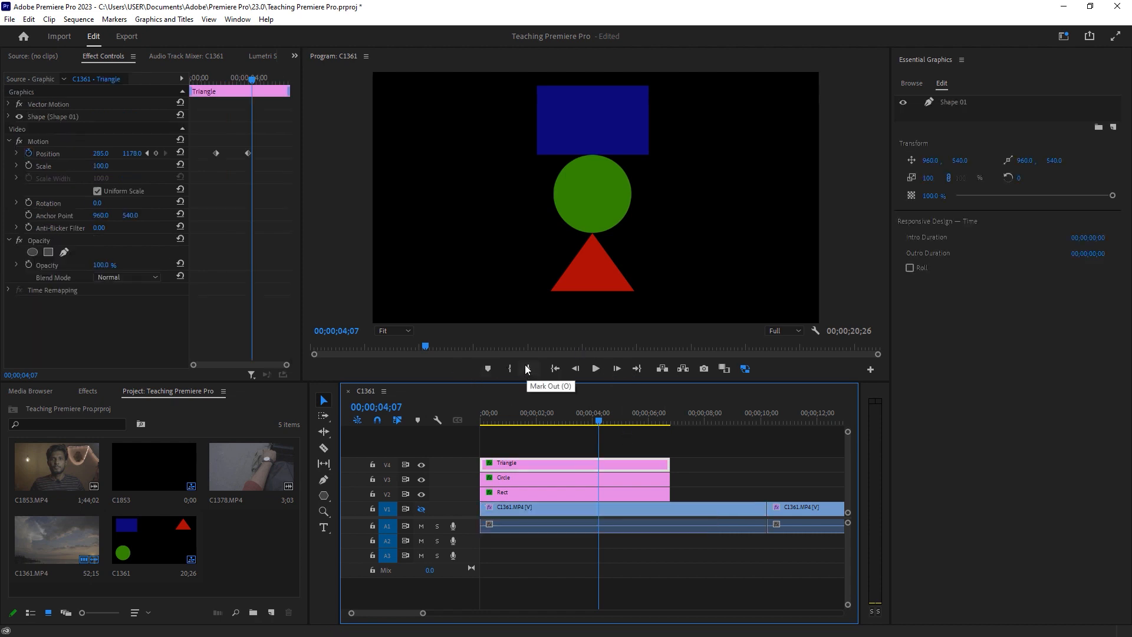
{"action": "right_click", "coordinate": [217, 154]}
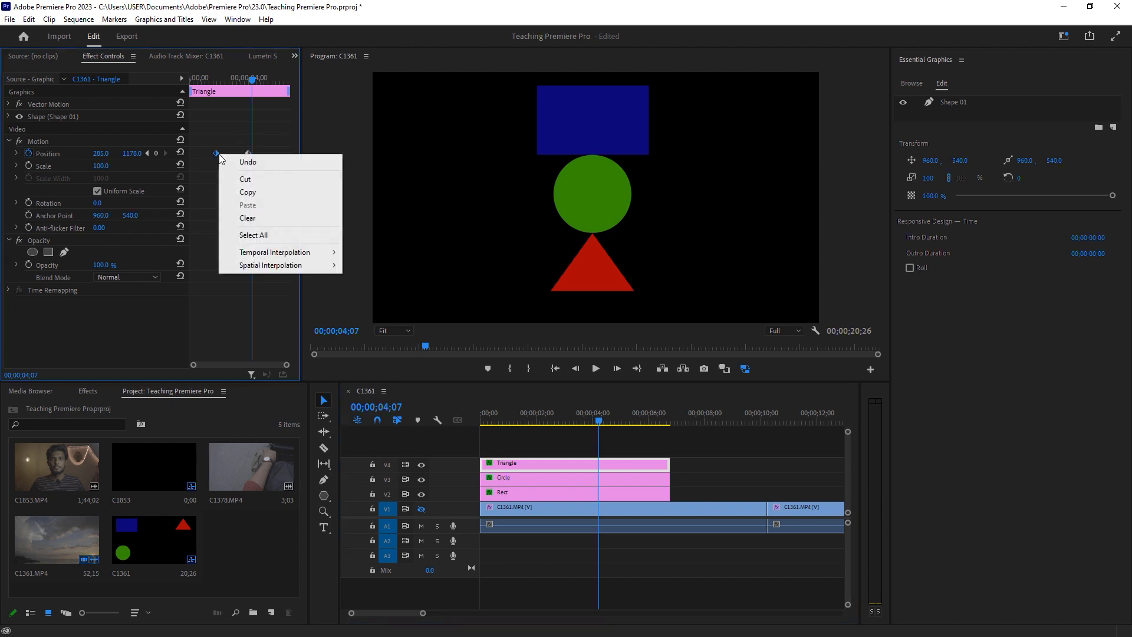
{"action": "mouse_move", "coordinate": [328, 253]}
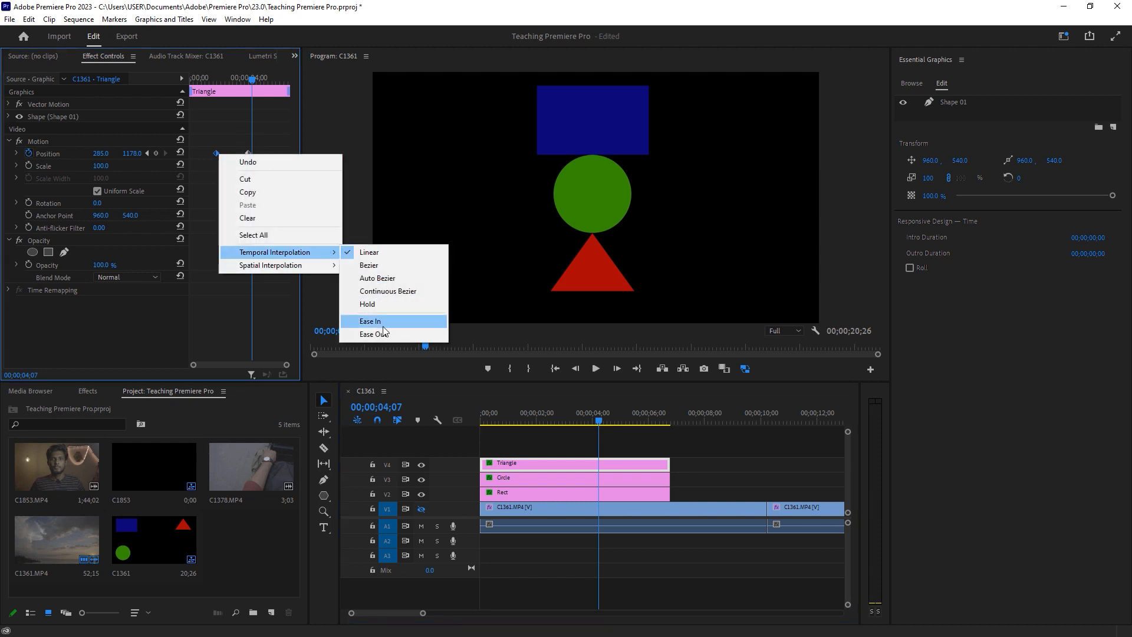
{"action": "left_click", "coordinate": [385, 319]}
{"action": "right_click", "coordinate": [249, 155]}
{"action": "mouse_move", "coordinate": [354, 255]}
{"action": "left_click", "coordinate": [409, 324]}
- Apply temporal Ease Out to the Circle clip's first Position keyframe and Ease In to its last
{"action": "left_click", "coordinate": [592, 479]}
{"action": "right_click", "coordinate": [217, 155]}
{"action": "mouse_move", "coordinate": [328, 255]}
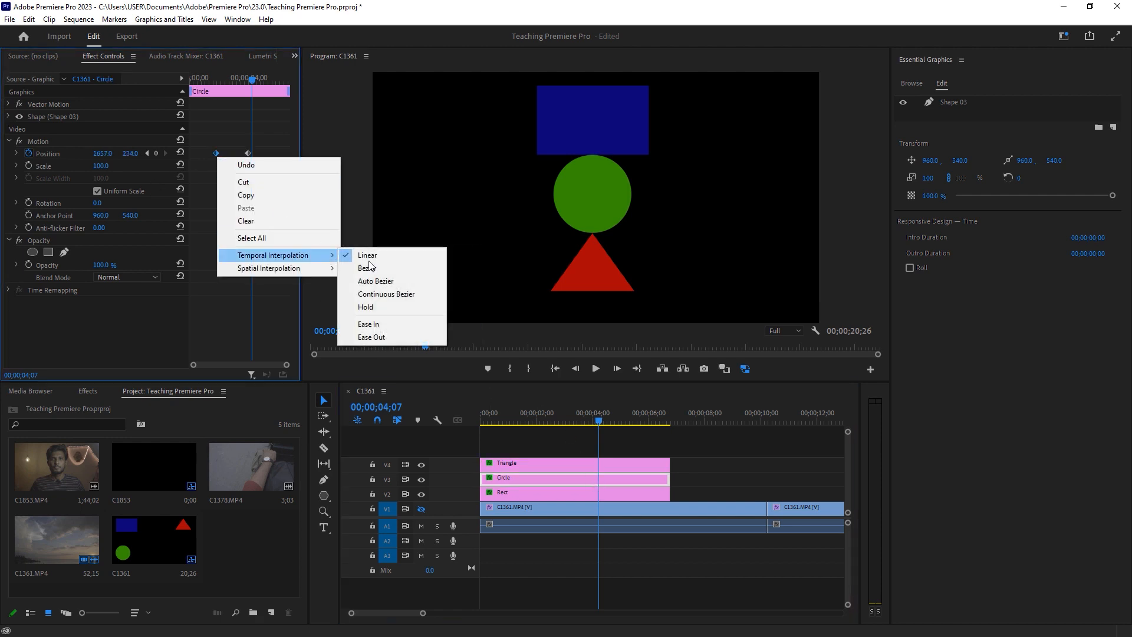
{"action": "left_click", "coordinate": [393, 328]}
{"action": "right_click", "coordinate": [249, 155]}
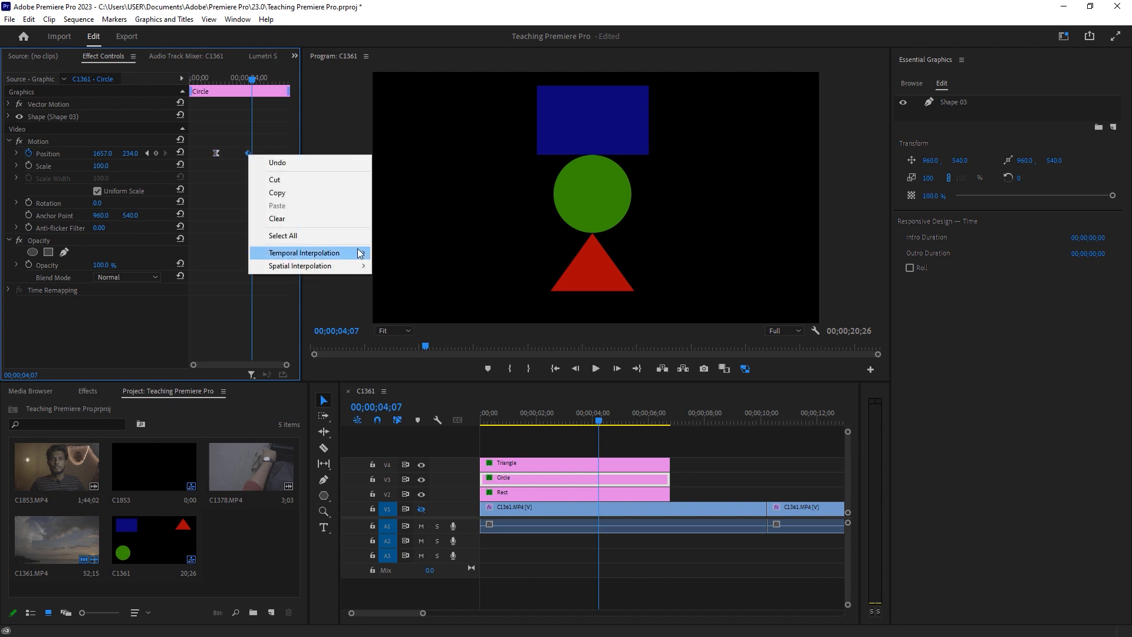
{"action": "mouse_move", "coordinate": [330, 252]}
{"action": "left_click", "coordinate": [415, 322]}
- Give the Rect clip's first Position keyframe temporal Ease Out and its last one Ease In
{"action": "left_click", "coordinate": [552, 494]}
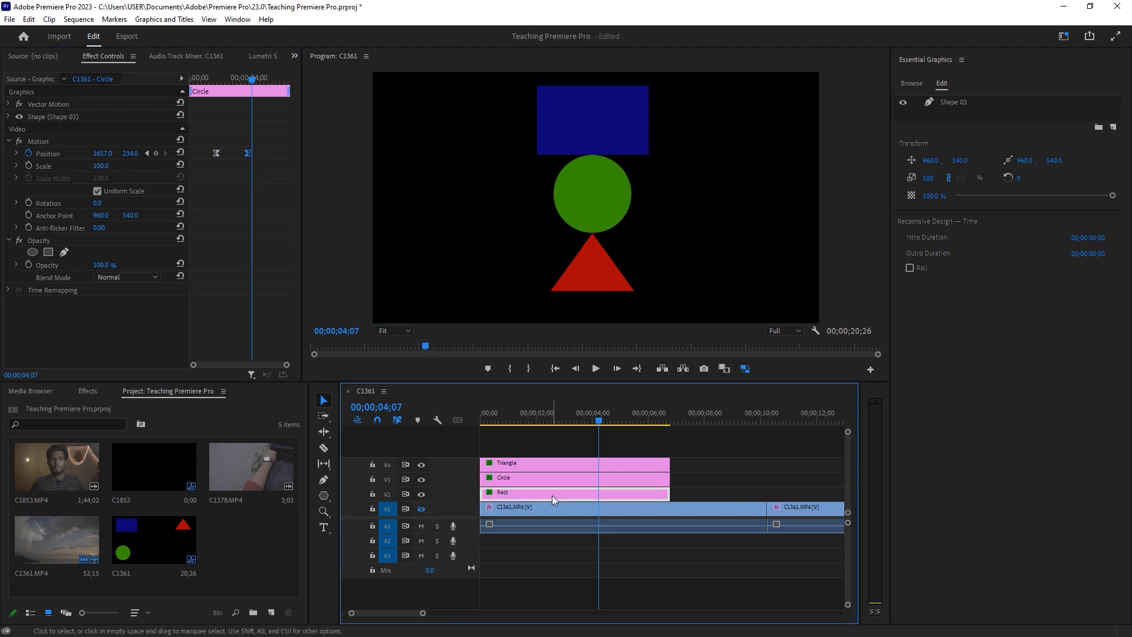
{"action": "right_click", "coordinate": [216, 153]}
{"action": "mouse_move", "coordinate": [295, 252]}
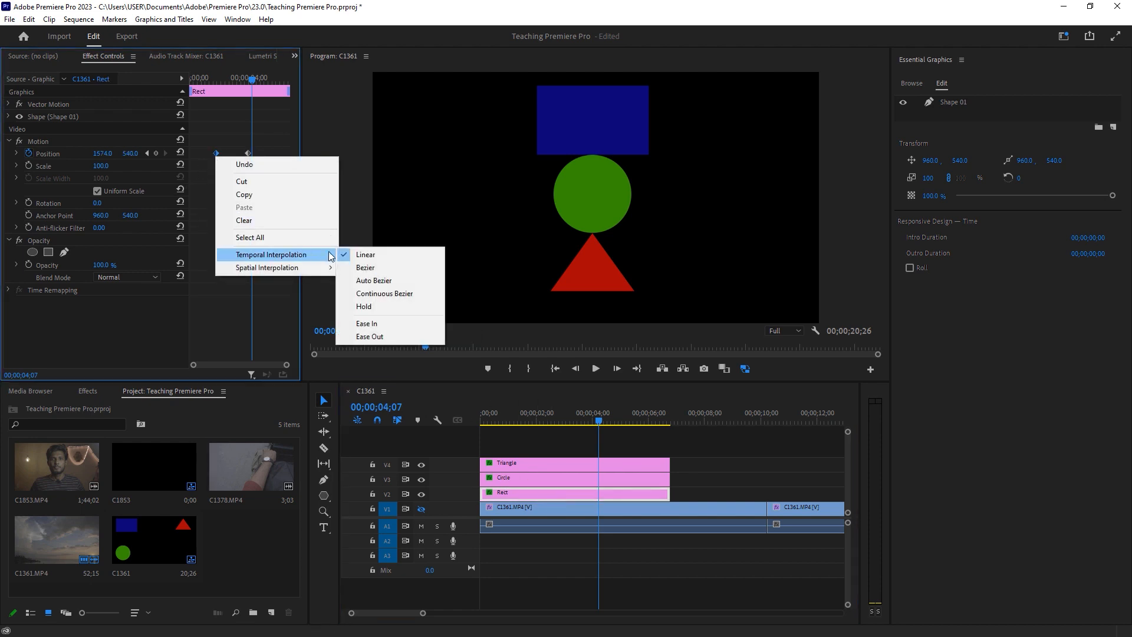
{"action": "left_click", "coordinate": [388, 337]}
{"action": "right_click", "coordinate": [248, 154]}
{"action": "mouse_move", "coordinate": [340, 248]}
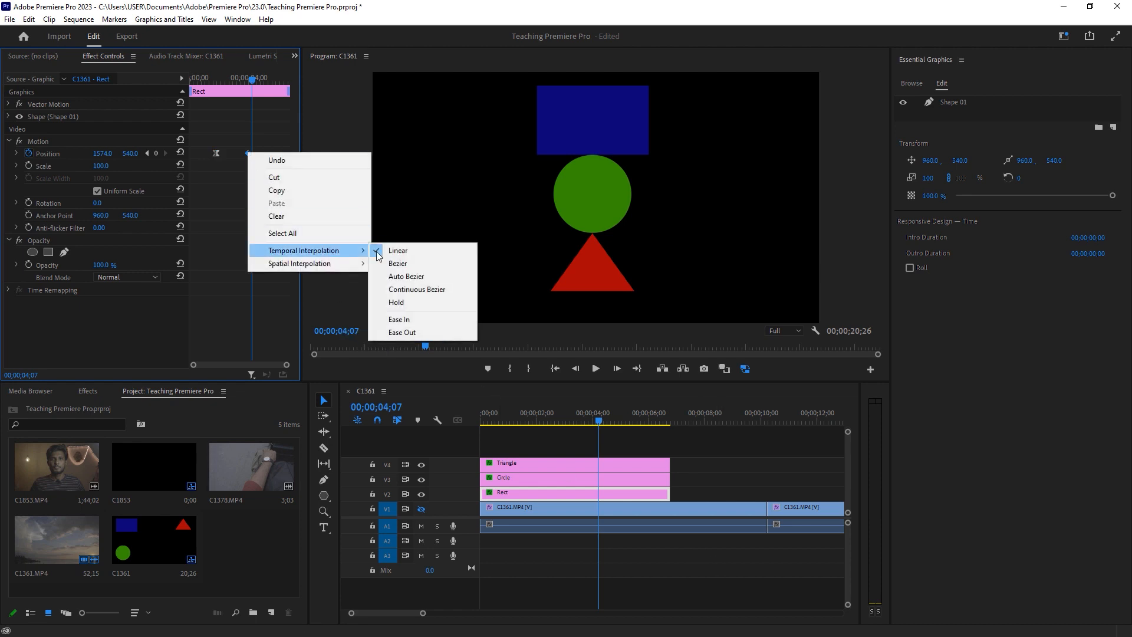
{"action": "left_click", "coordinate": [437, 320]}
- Play the eased shape animation from the sequence start twice to check its smoothness
{"action": "left_click", "coordinate": [491, 413]}
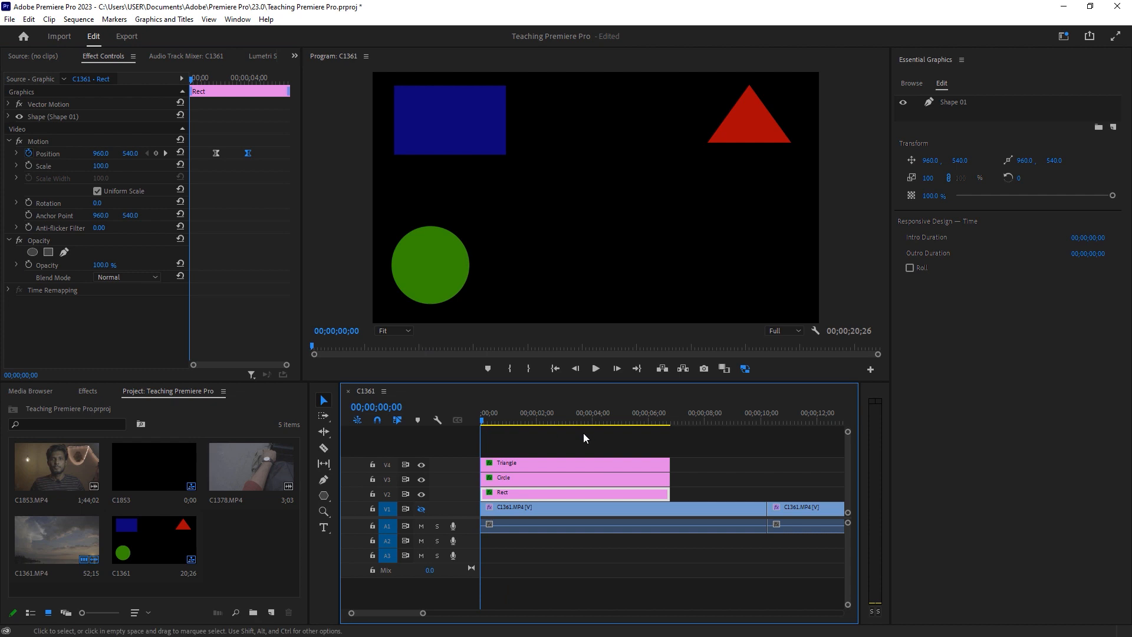
{"action": "key", "text": "space"}
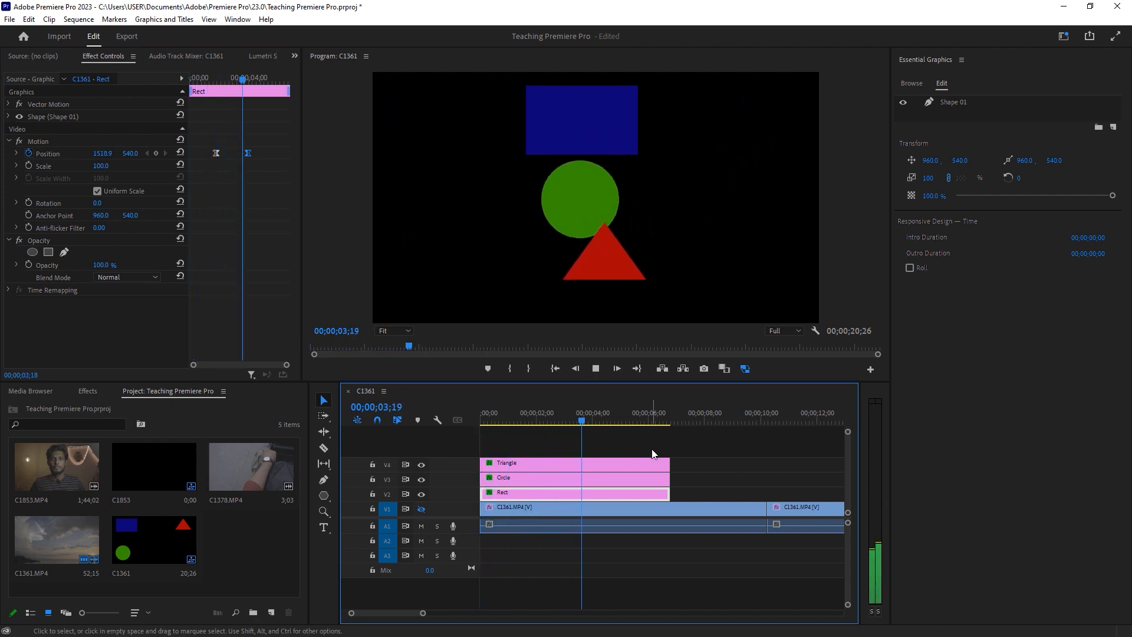
{"action": "key", "text": "space"}
{"action": "left_click", "coordinate": [486, 420]}
{"action": "key", "text": "space"}
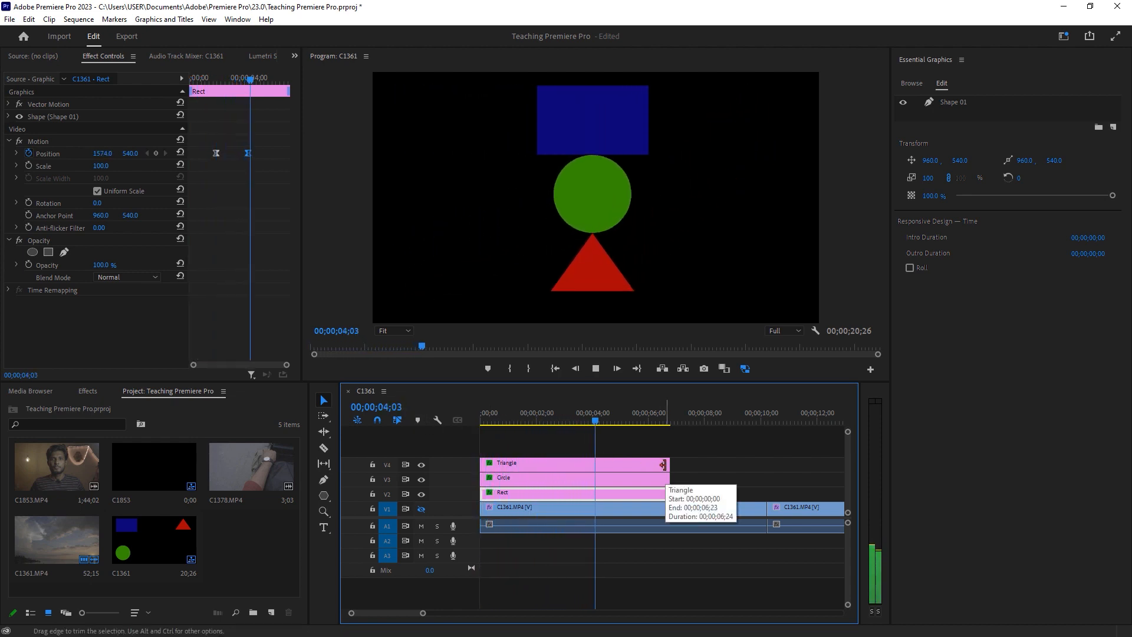
{"action": "key", "text": "space"}
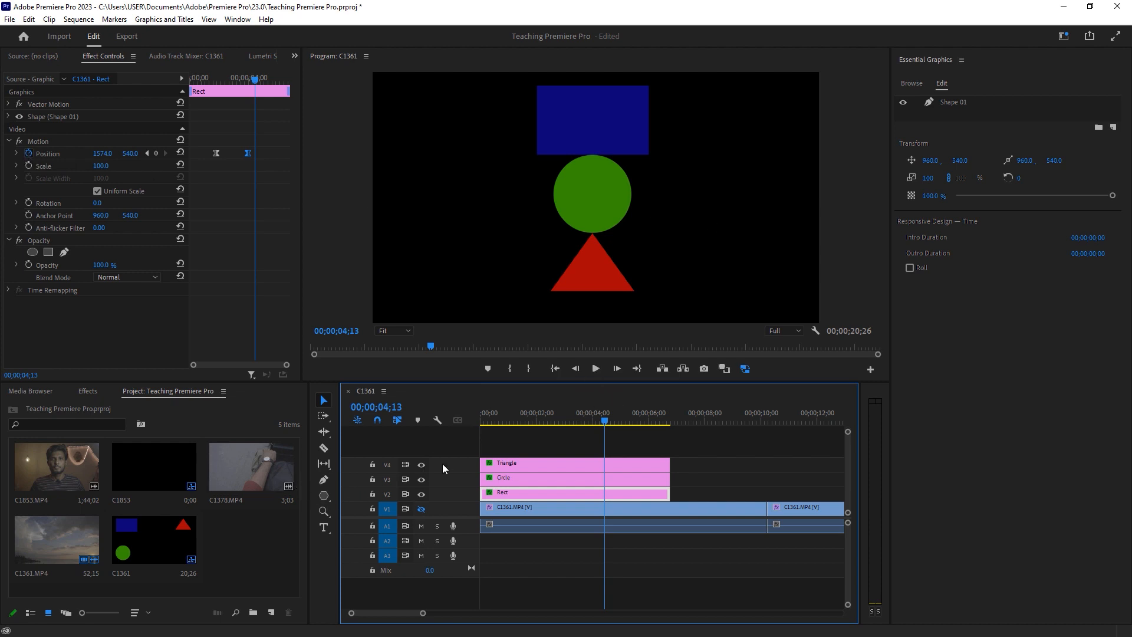
- Select the red triangle shape and try setting its number of polygon sides to 4 and 5
{"action": "left_click", "coordinate": [604, 276]}
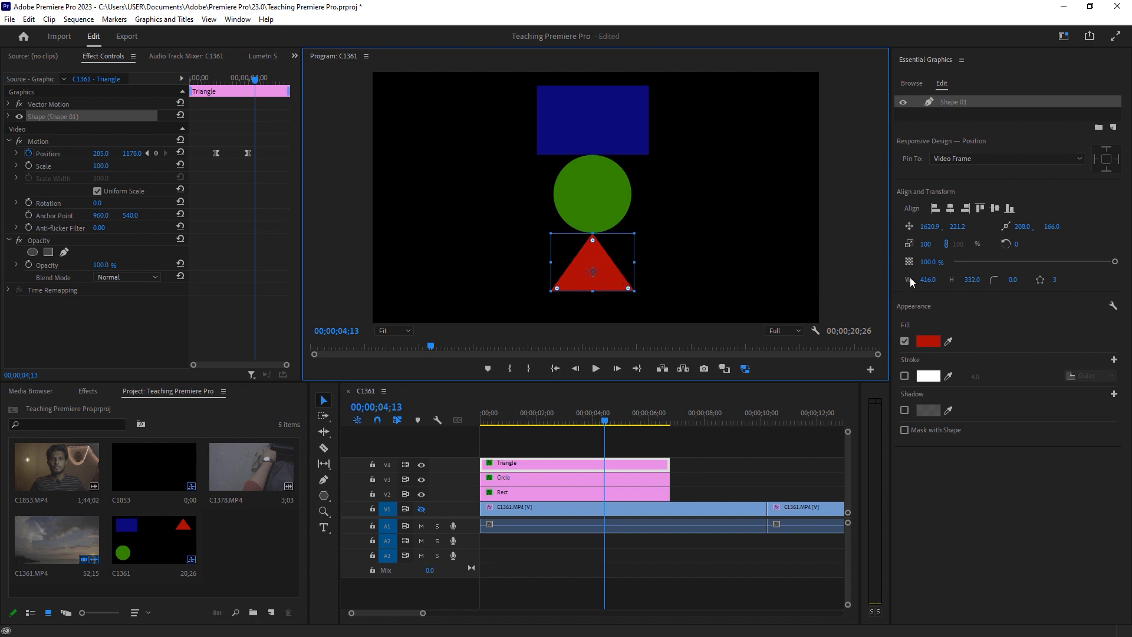
{"action": "left_click", "coordinate": [1058, 280]}
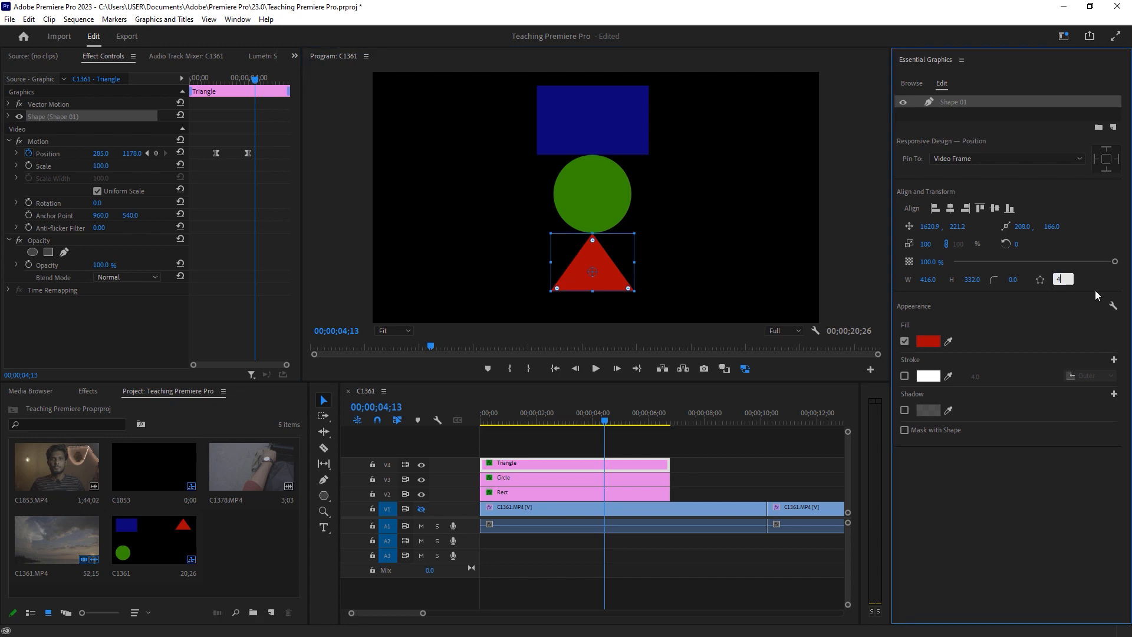
{"action": "key", "text": "Return"}
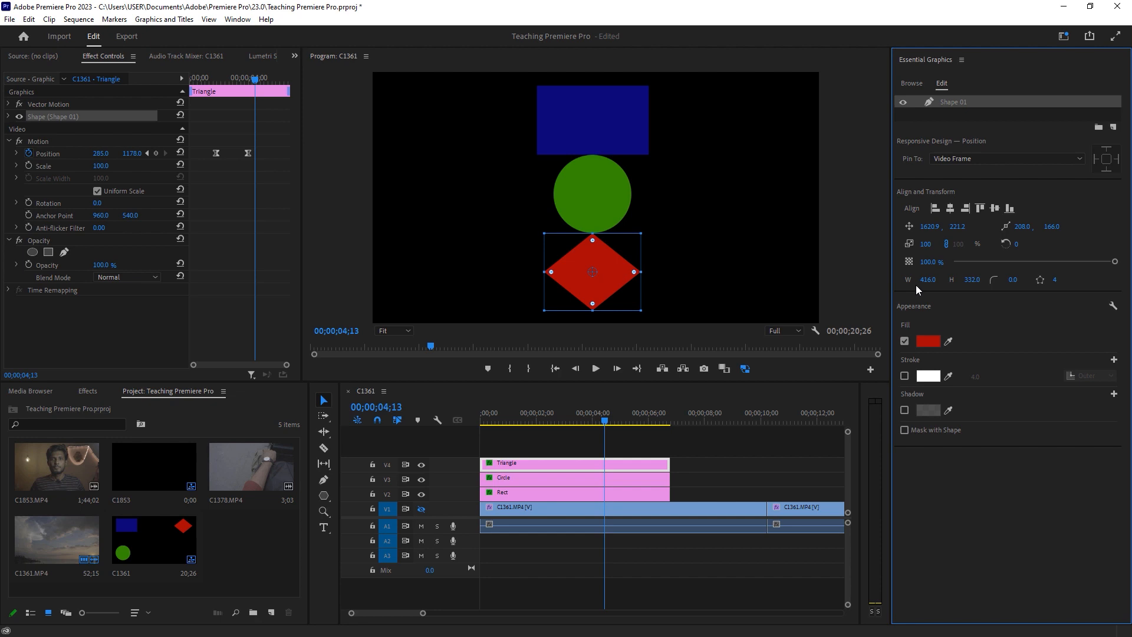
{"action": "left_click", "coordinate": [1055, 280]}
{"action": "type", "text": "5"}
{"action": "key", "text": "Return"}
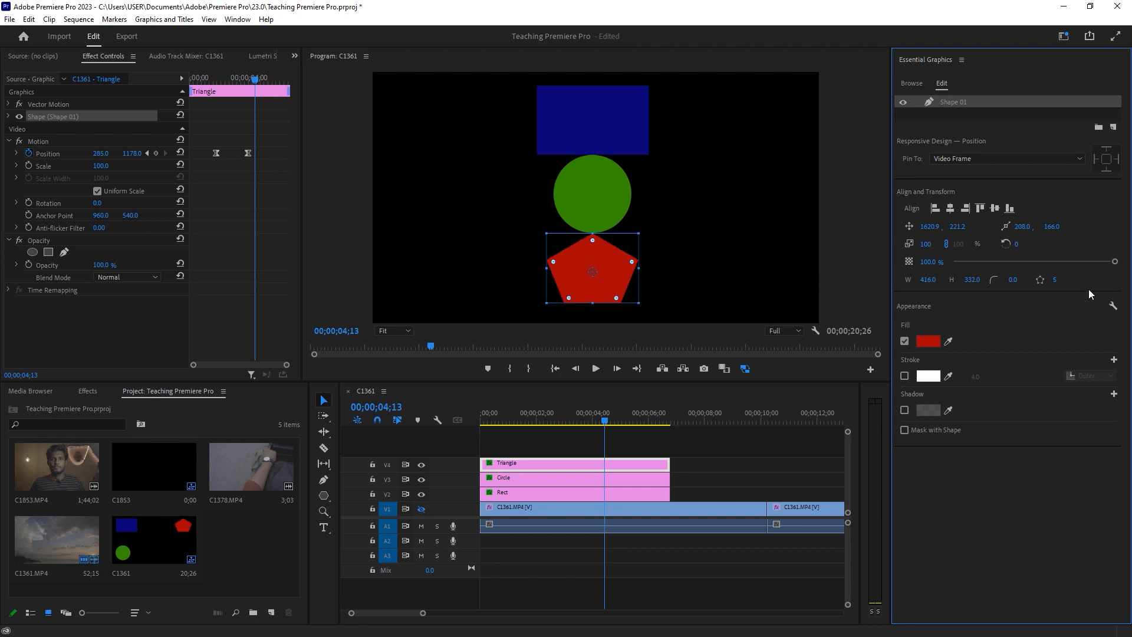
- Try 6 and 50 sides on the red polygon, and return its number of sides to 3
{"action": "left_click", "coordinate": [1057, 280]}
{"action": "type", "text": "6"}
{"action": "key", "text": "Return"}
{"action": "left_click_drag", "start_coordinate": [1059, 285], "coordinate": [1097, 285]}
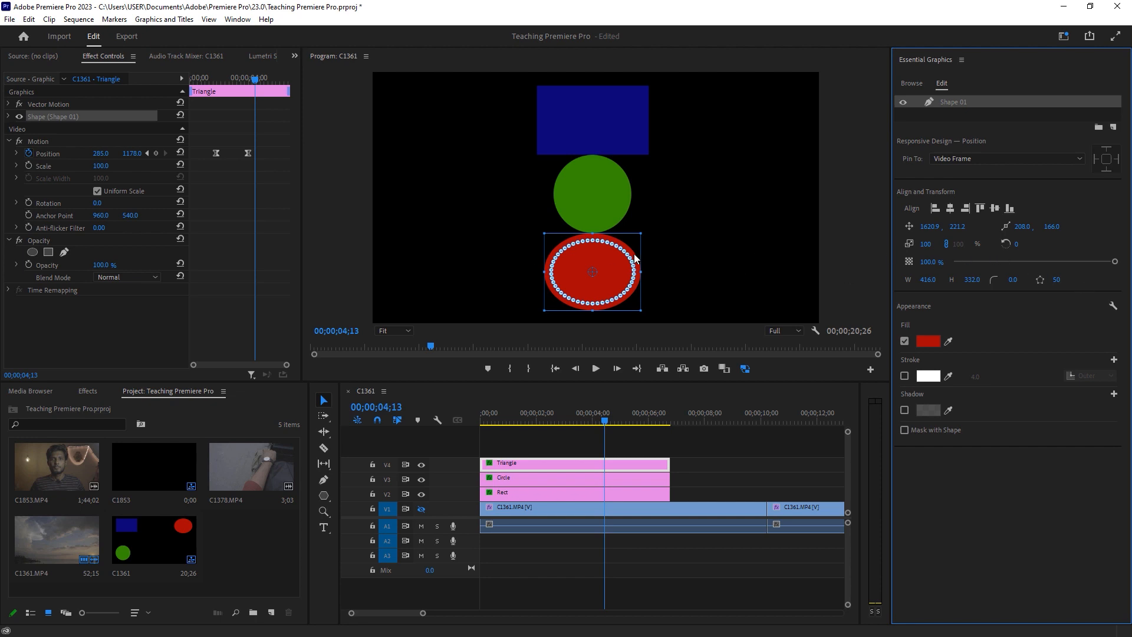
{"action": "left_click_drag", "start_coordinate": [1056, 279], "coordinate": [1028, 280]}
- Return to the sequence start, set the red triangle's number of sides to 5 and play back the animation
{"action": "left_click", "coordinate": [401, 419]}
{"action": "key", "text": "Home"}
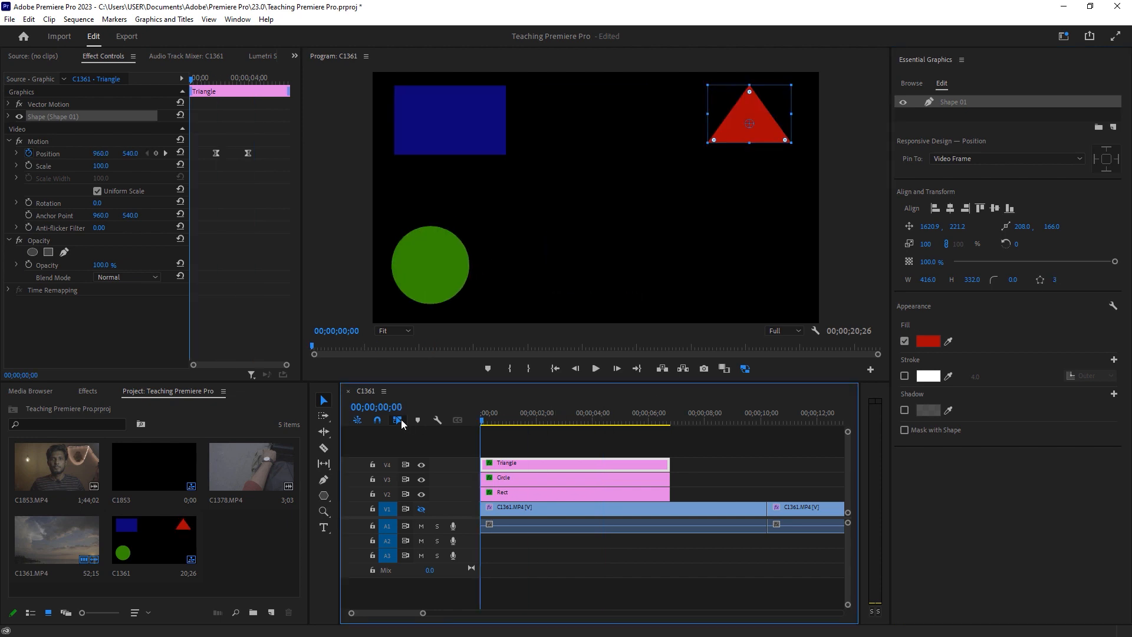
{"action": "key", "text": "space"}
{"action": "key", "text": "space"}
{"action": "left_click", "coordinate": [1058, 281]}
{"action": "type", "text": "5"}
{"action": "key", "text": "Return"}
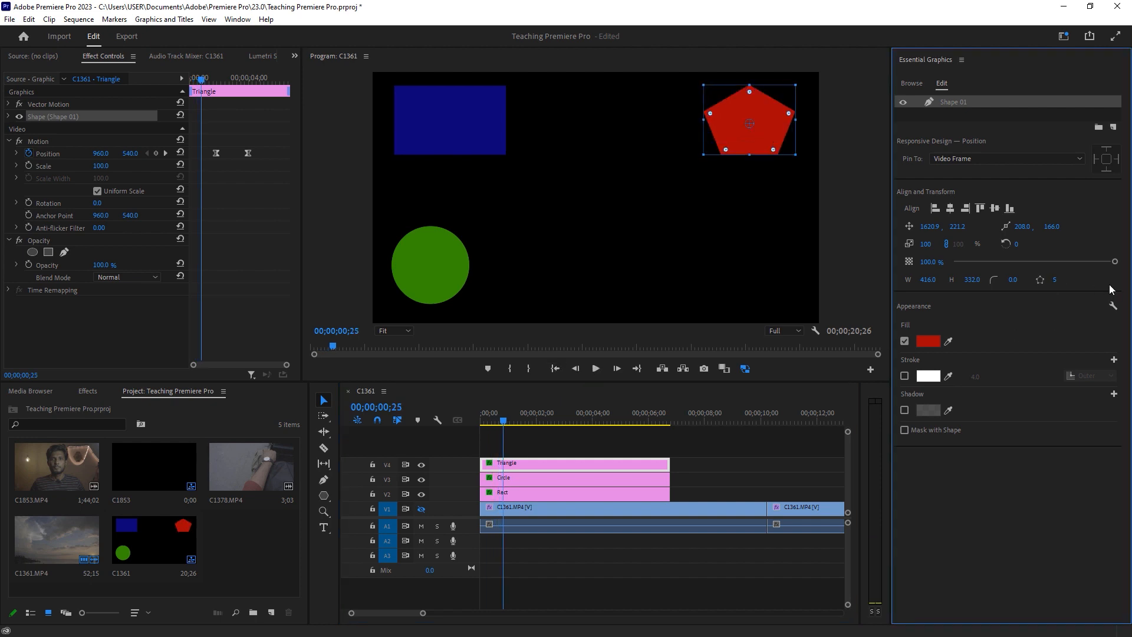
{"action": "key", "text": "space"}
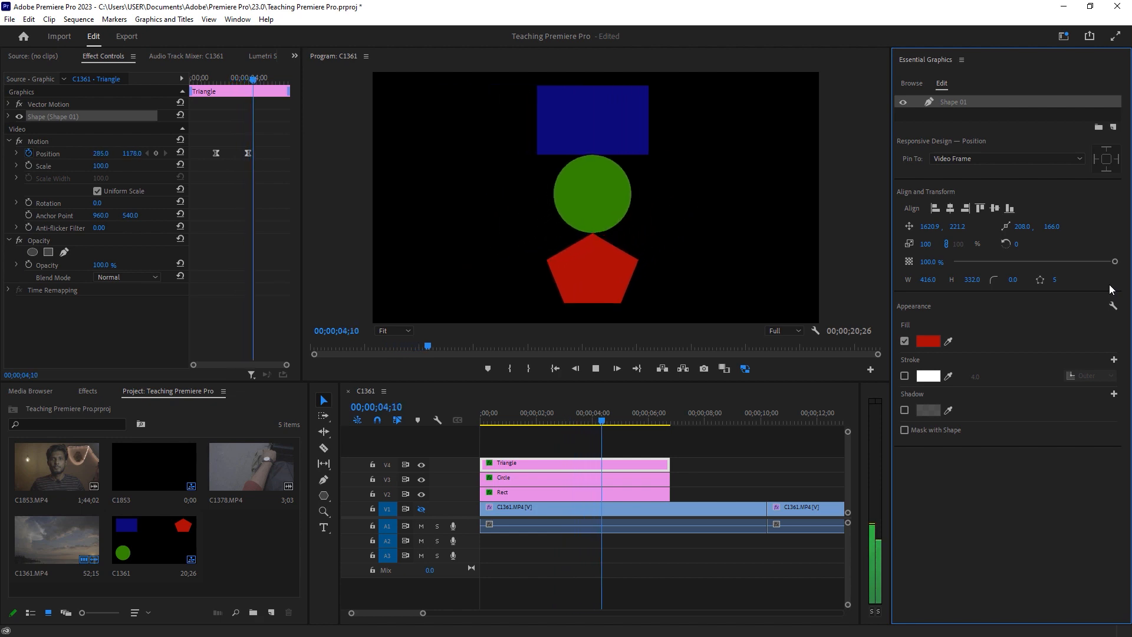
{"action": "key", "text": "space"}
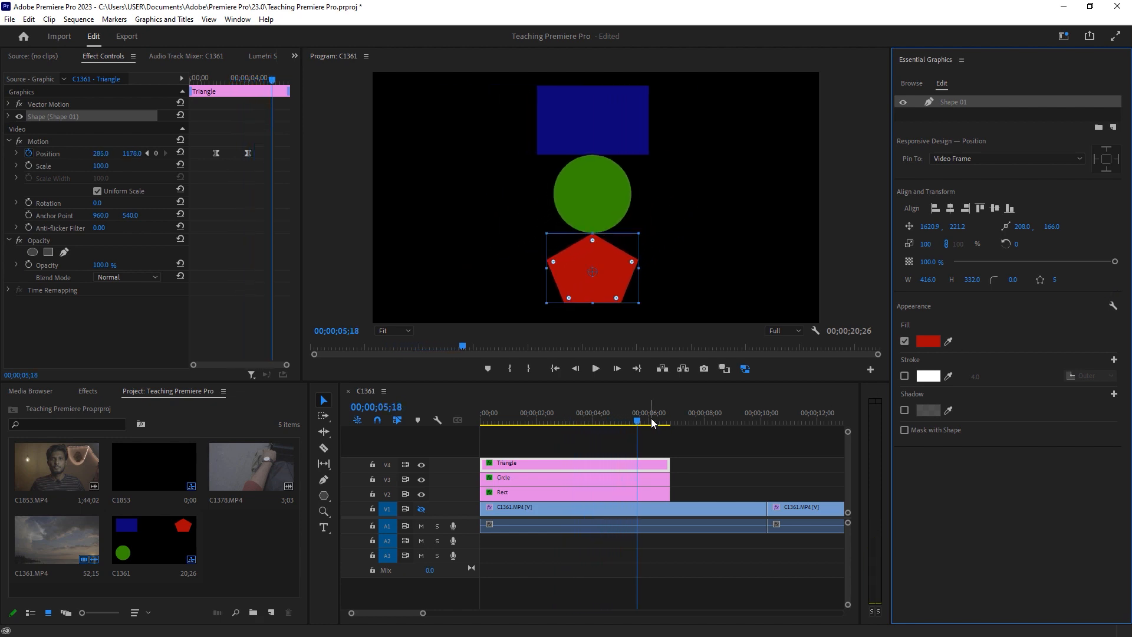